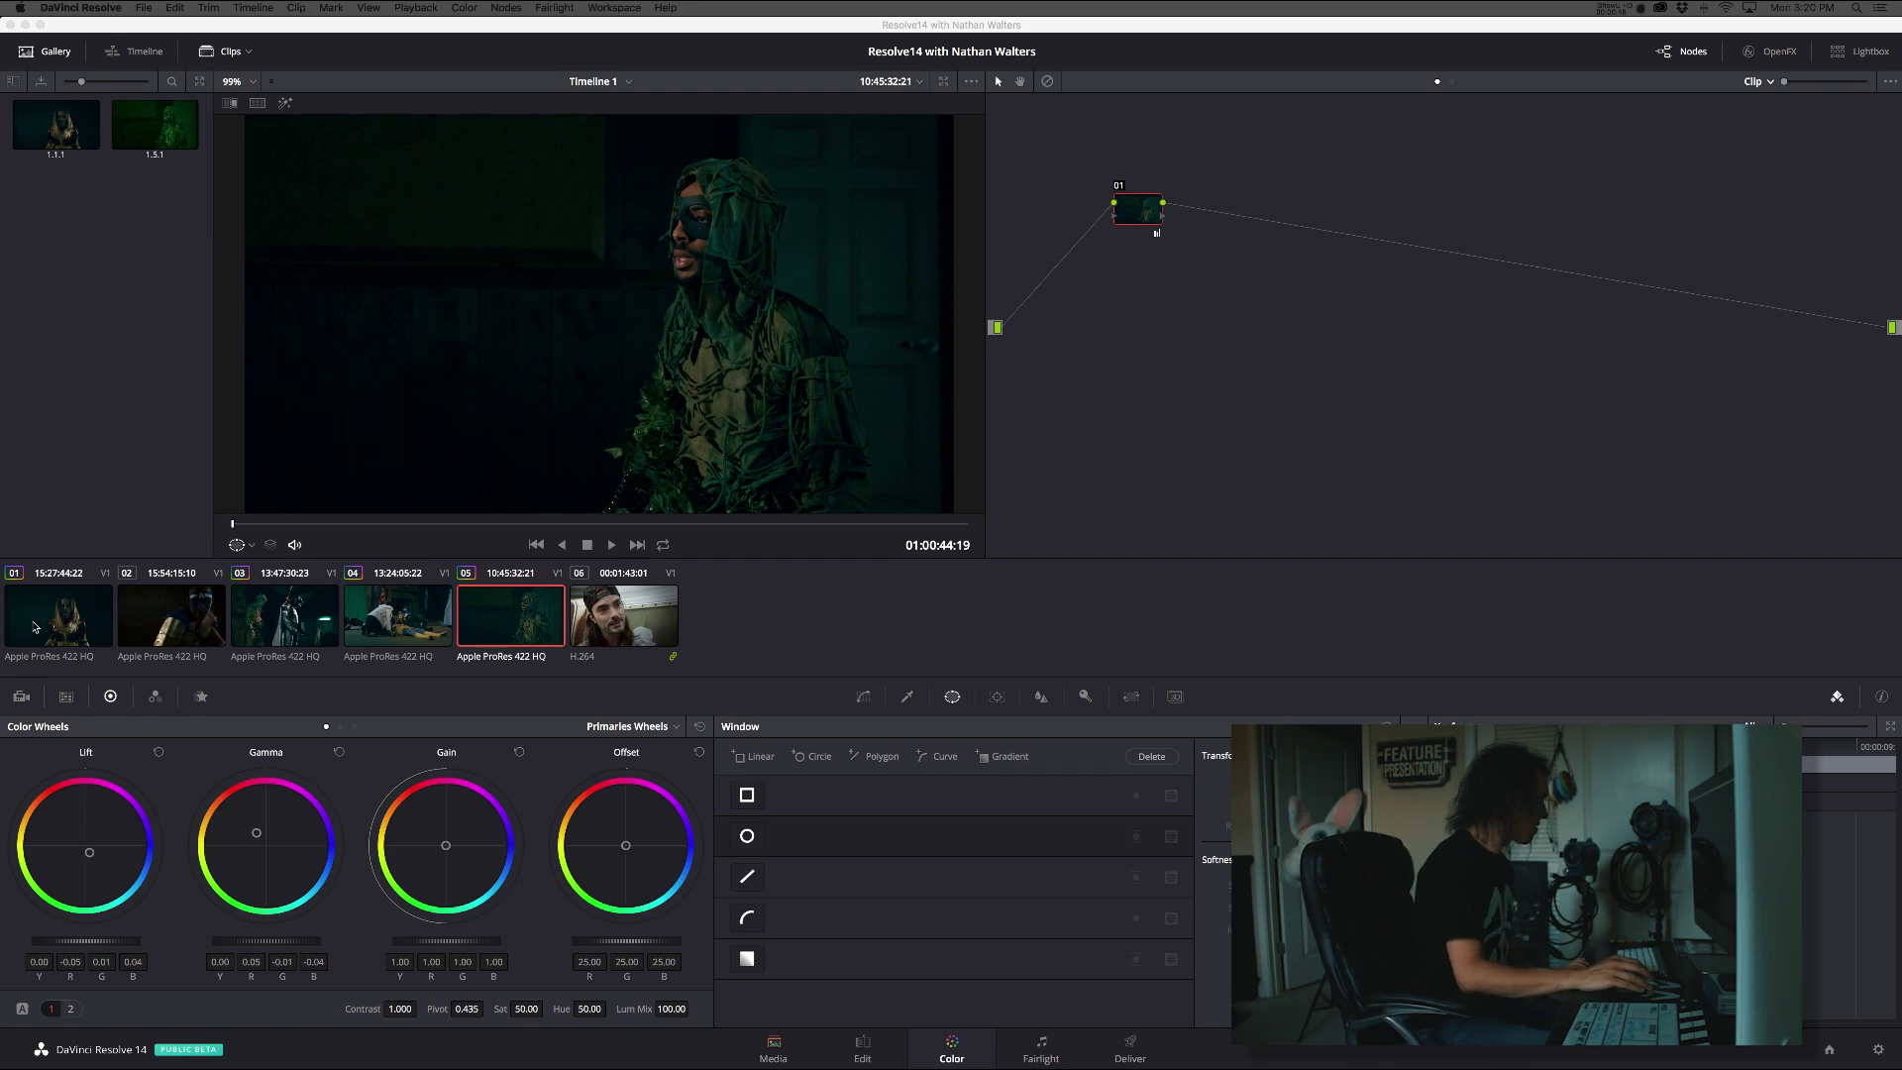
- Load clip 01 on the Color page and reposition node 01 in the Node Editor
click(34, 626)
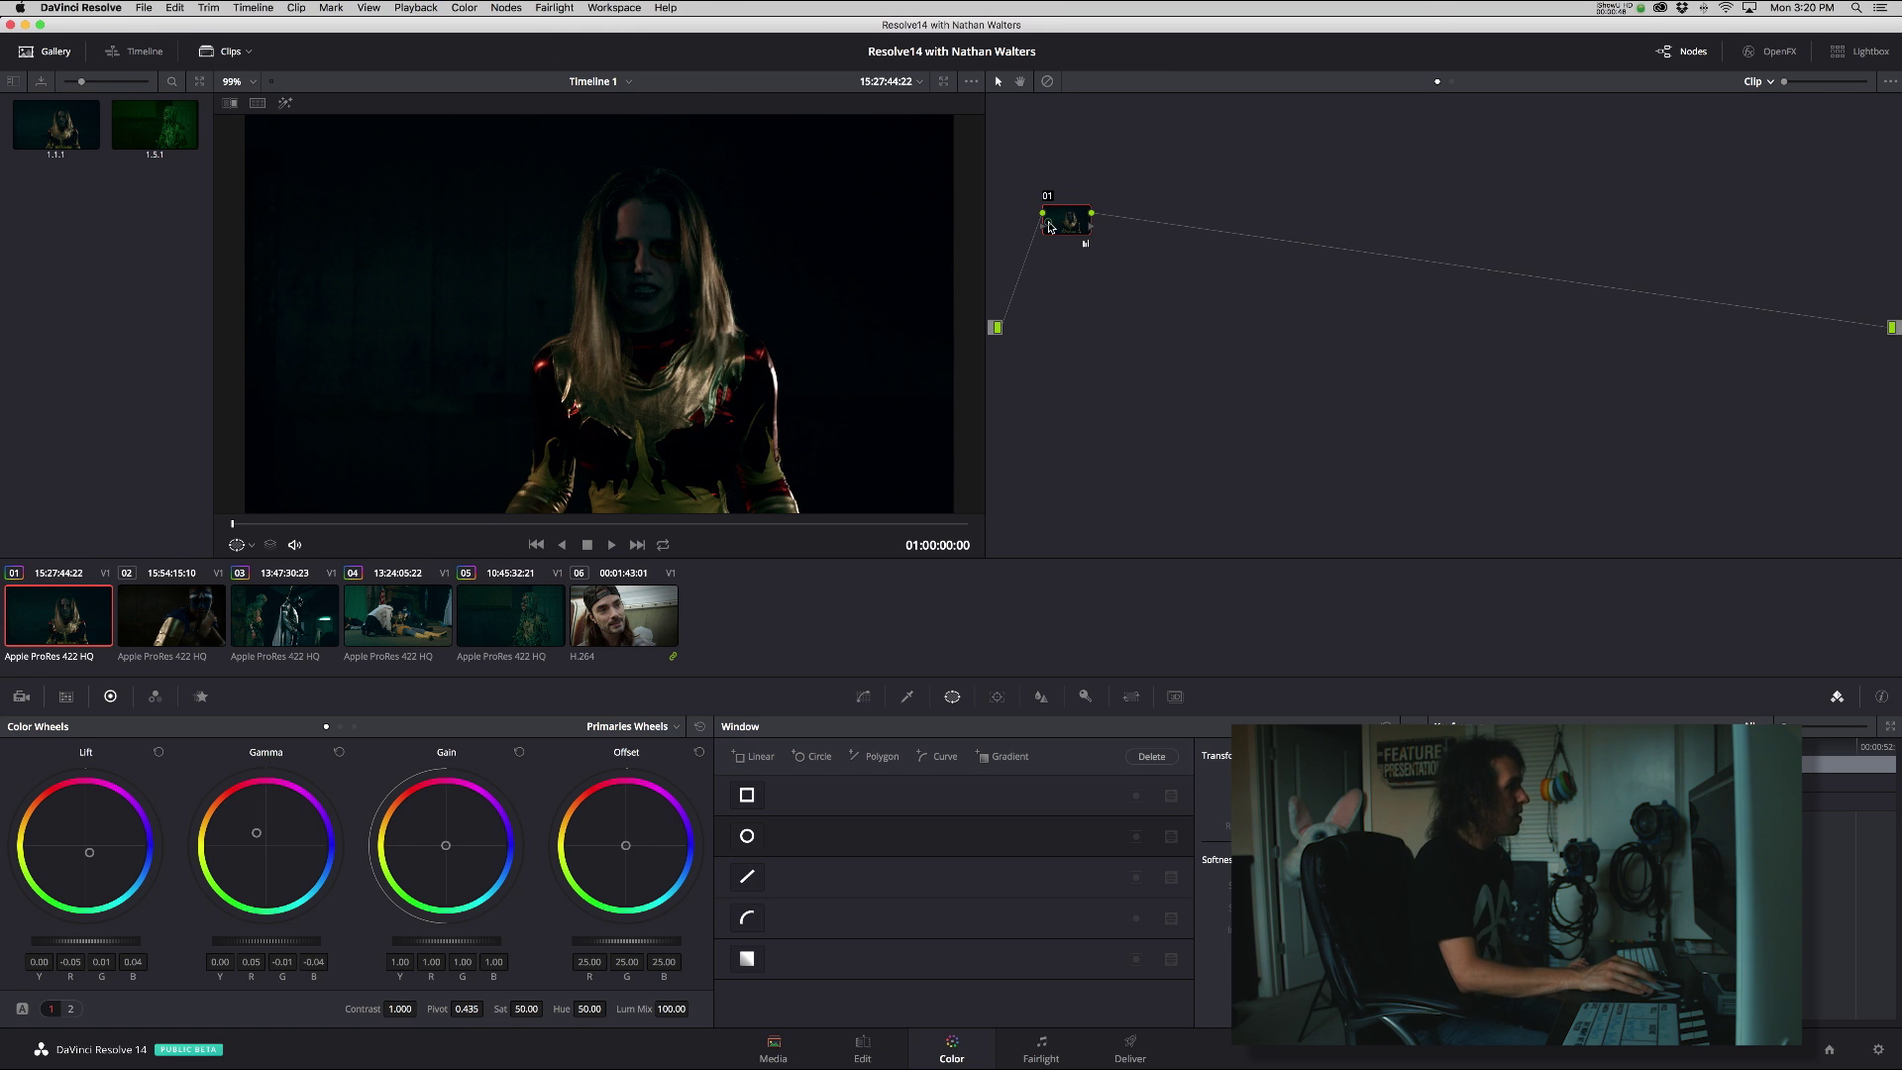
drag(1050, 227, 1027, 249)
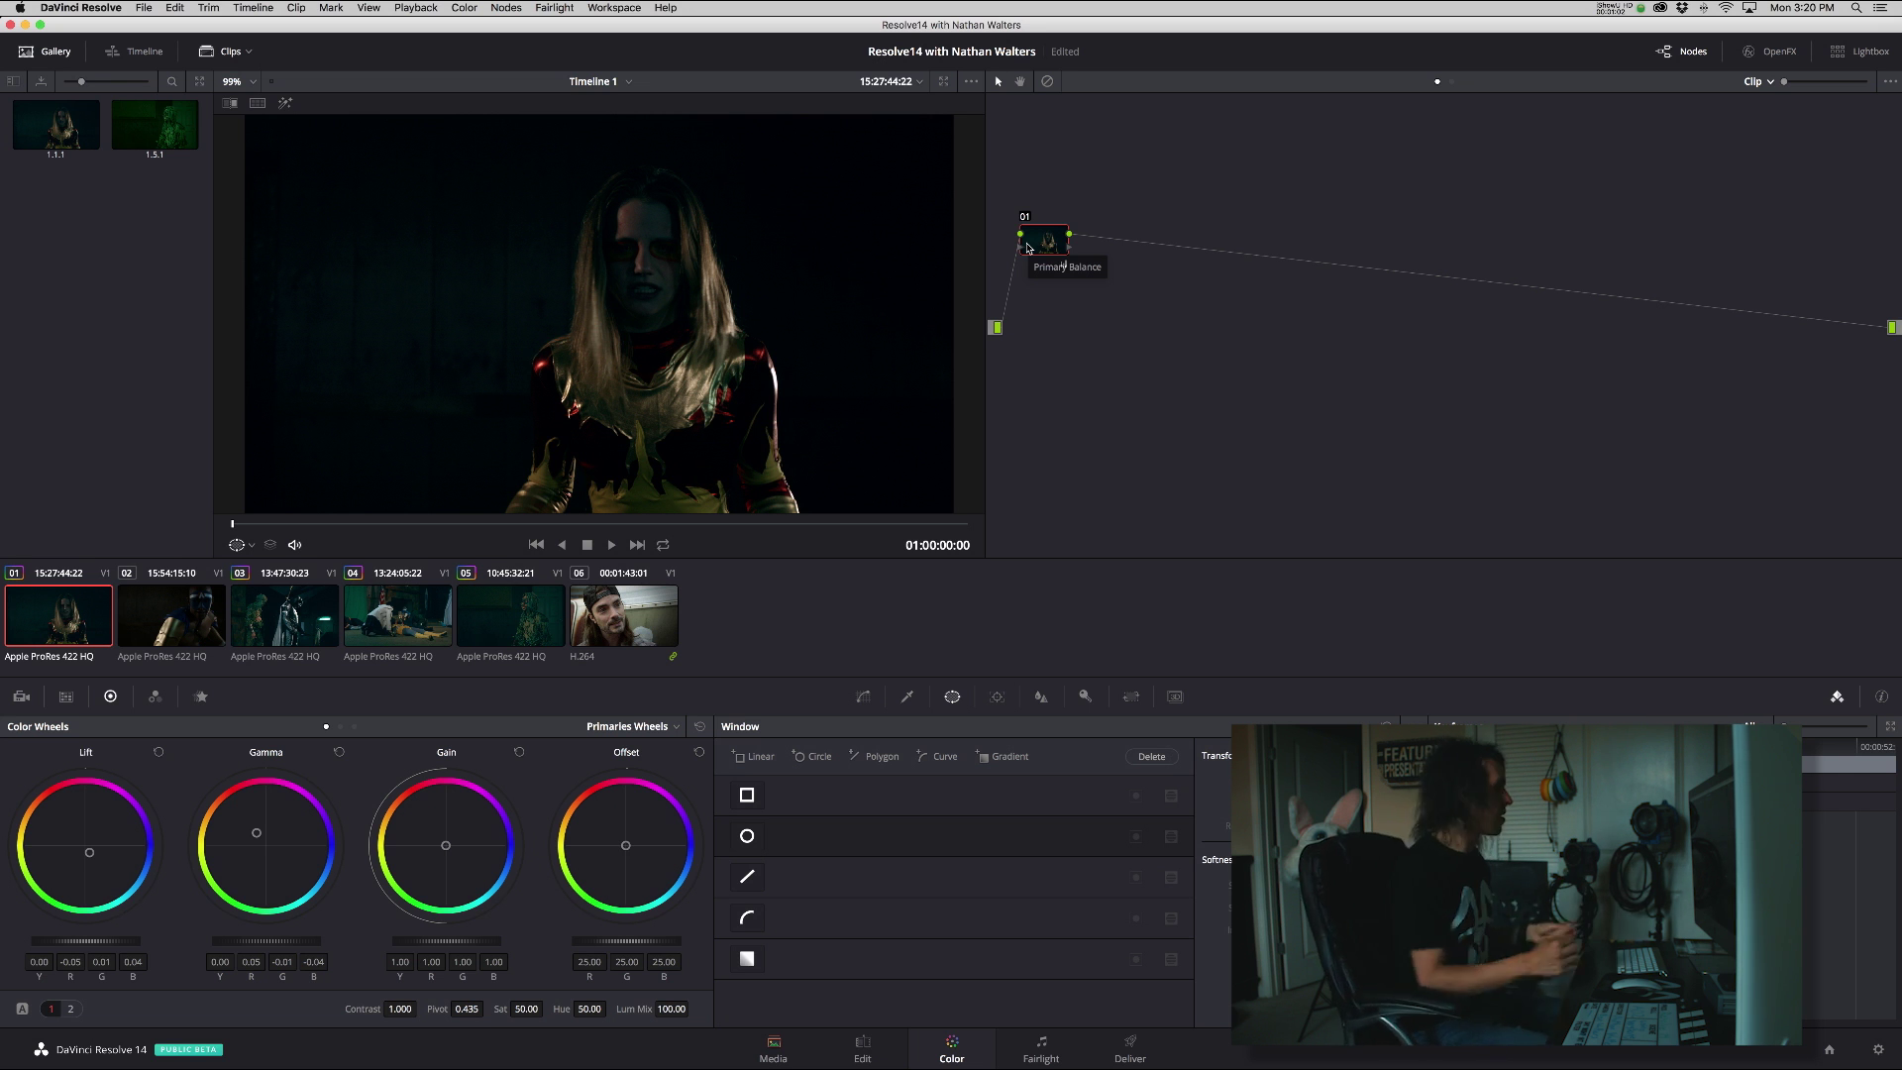
drag(1028, 247, 1024, 236)
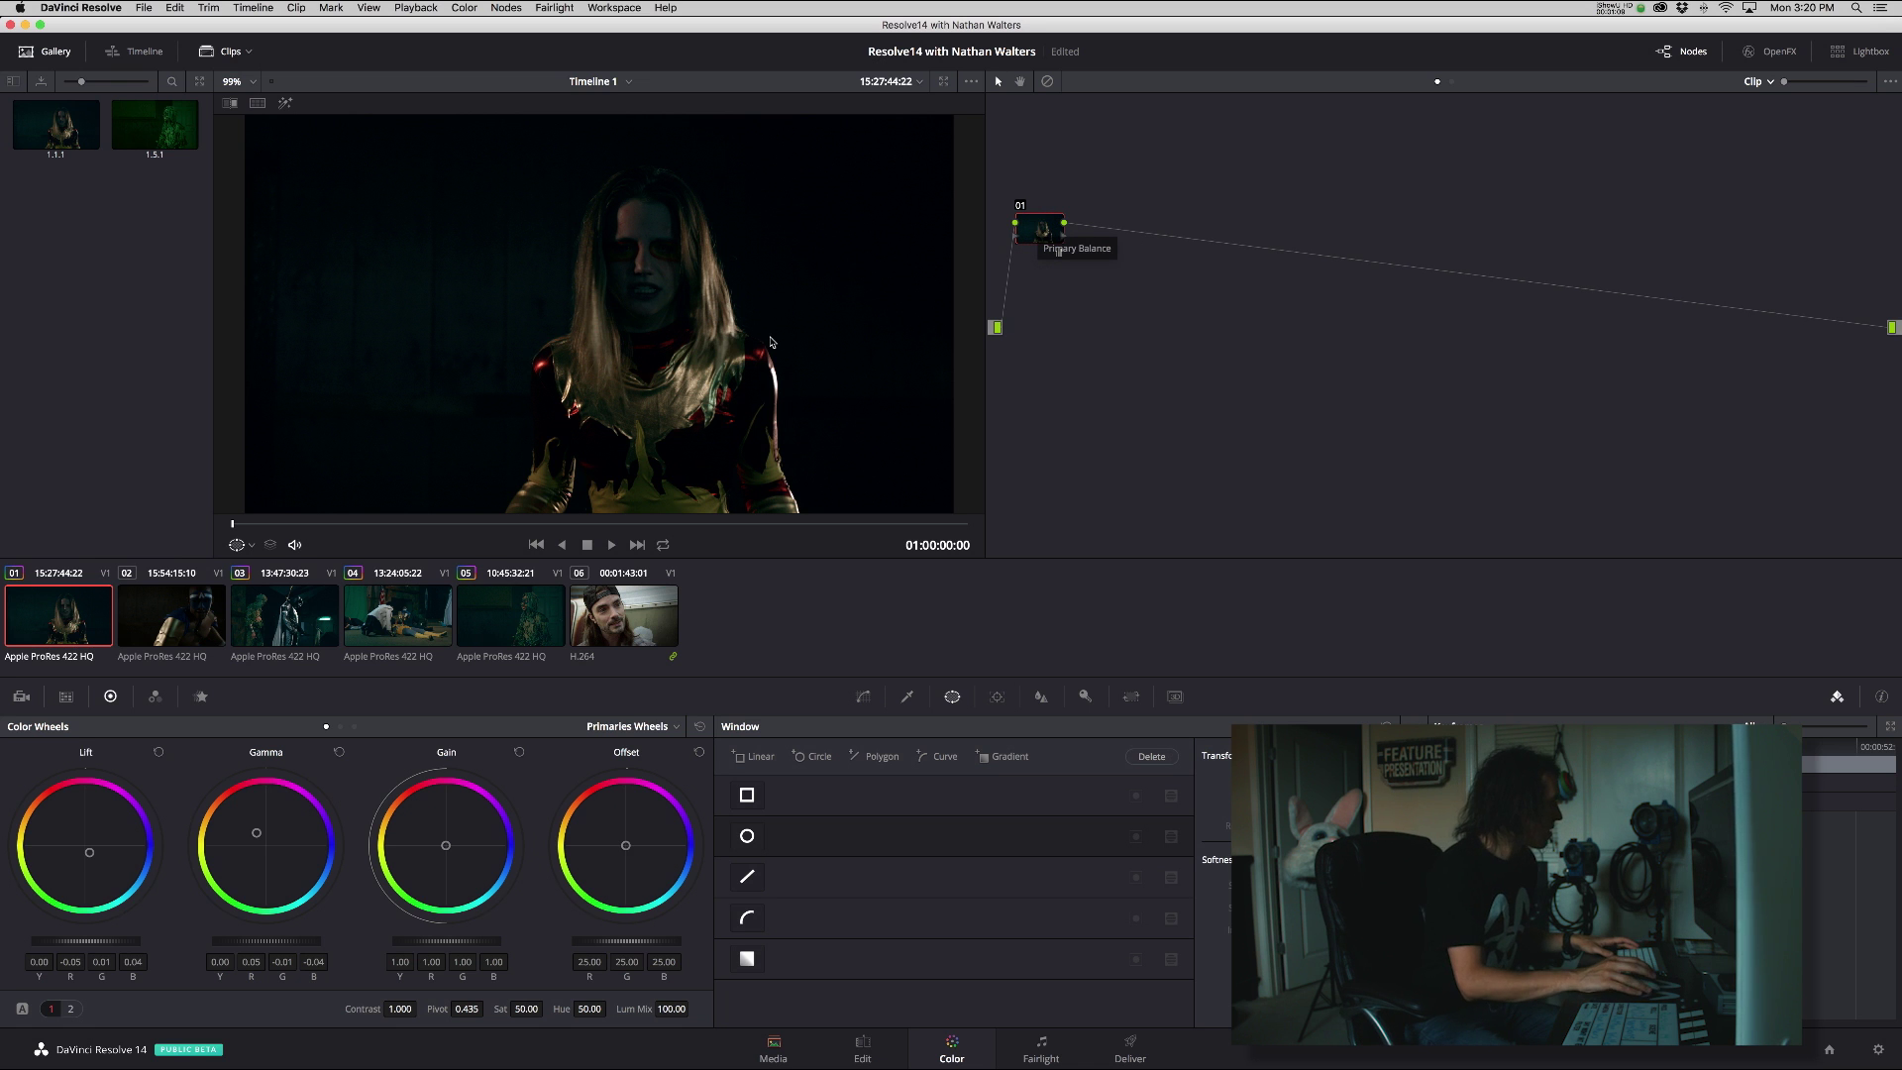
drag(1037, 232, 1026, 227)
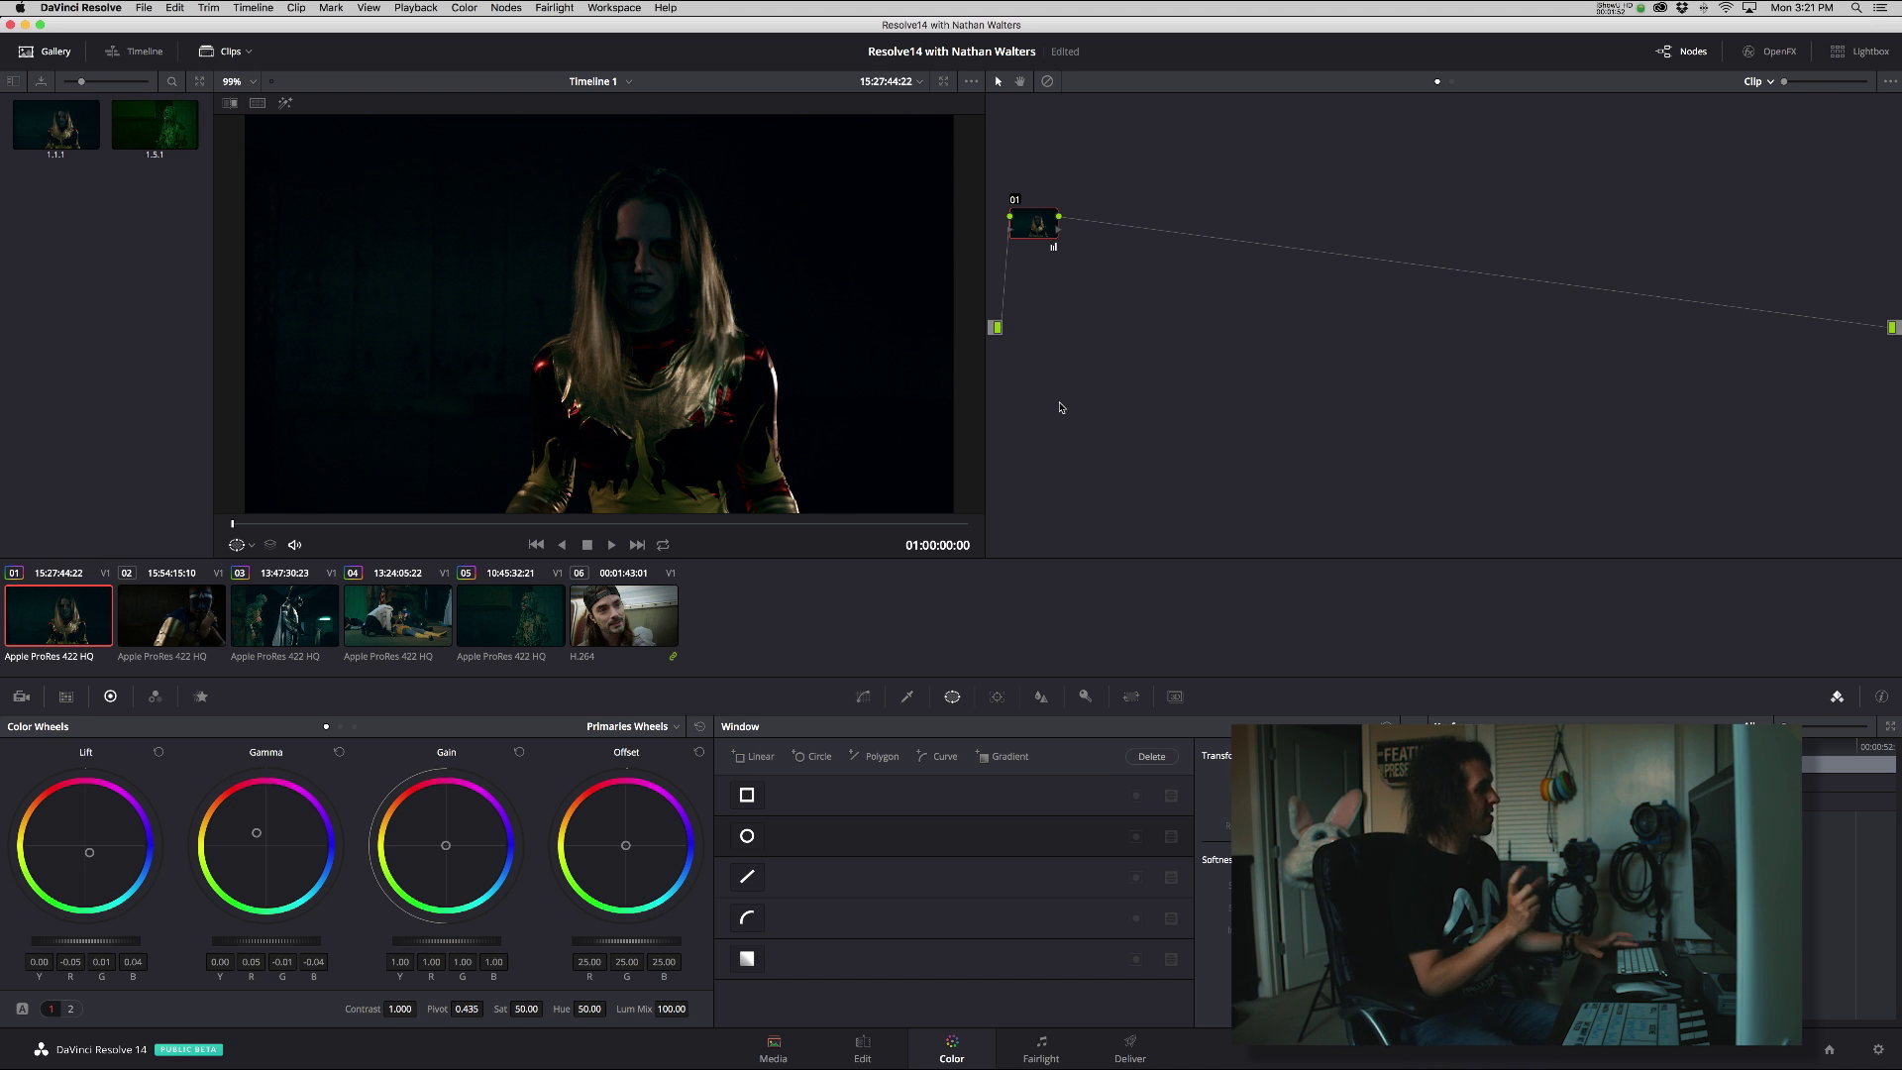
right_click(63, 614)
click(8, 479)
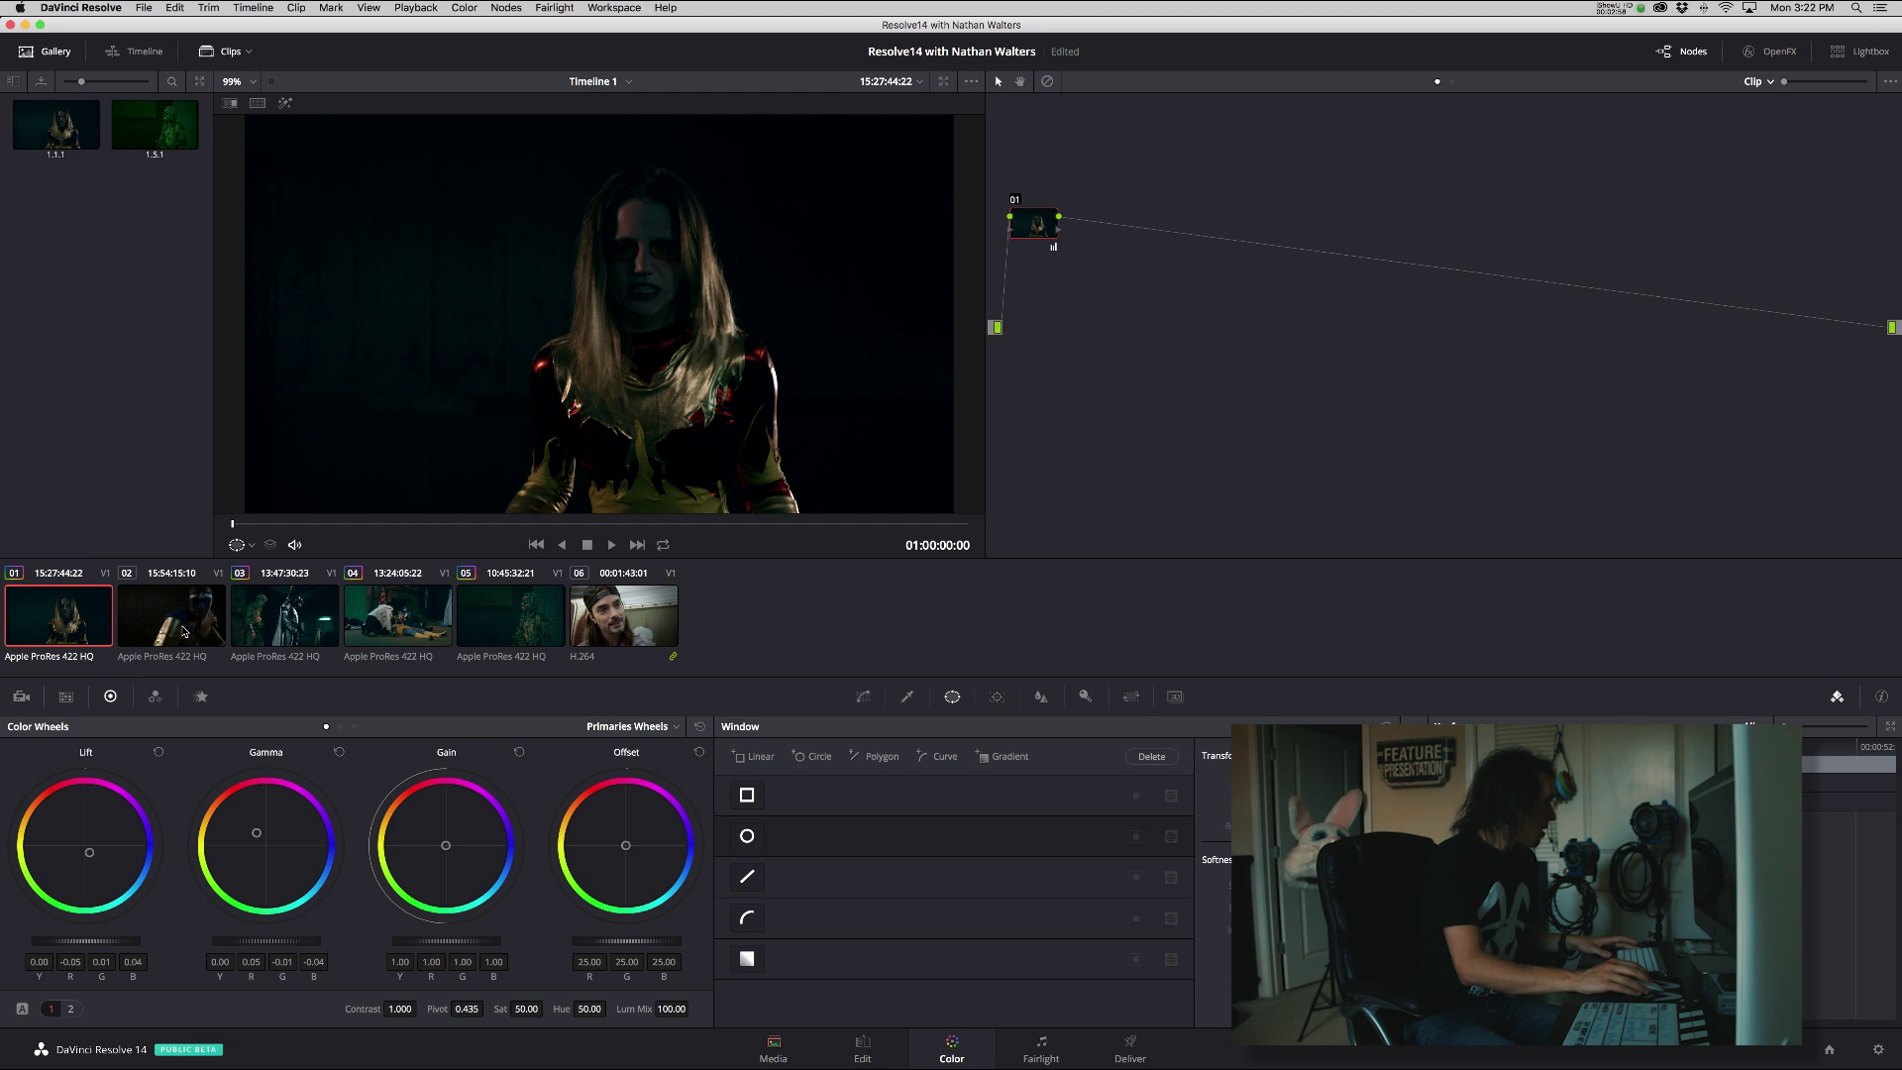
drag(1032, 244, 1035, 244)
- Create a new local grade version for clip 01, keeping the default name Version 2
right_click(49, 612)
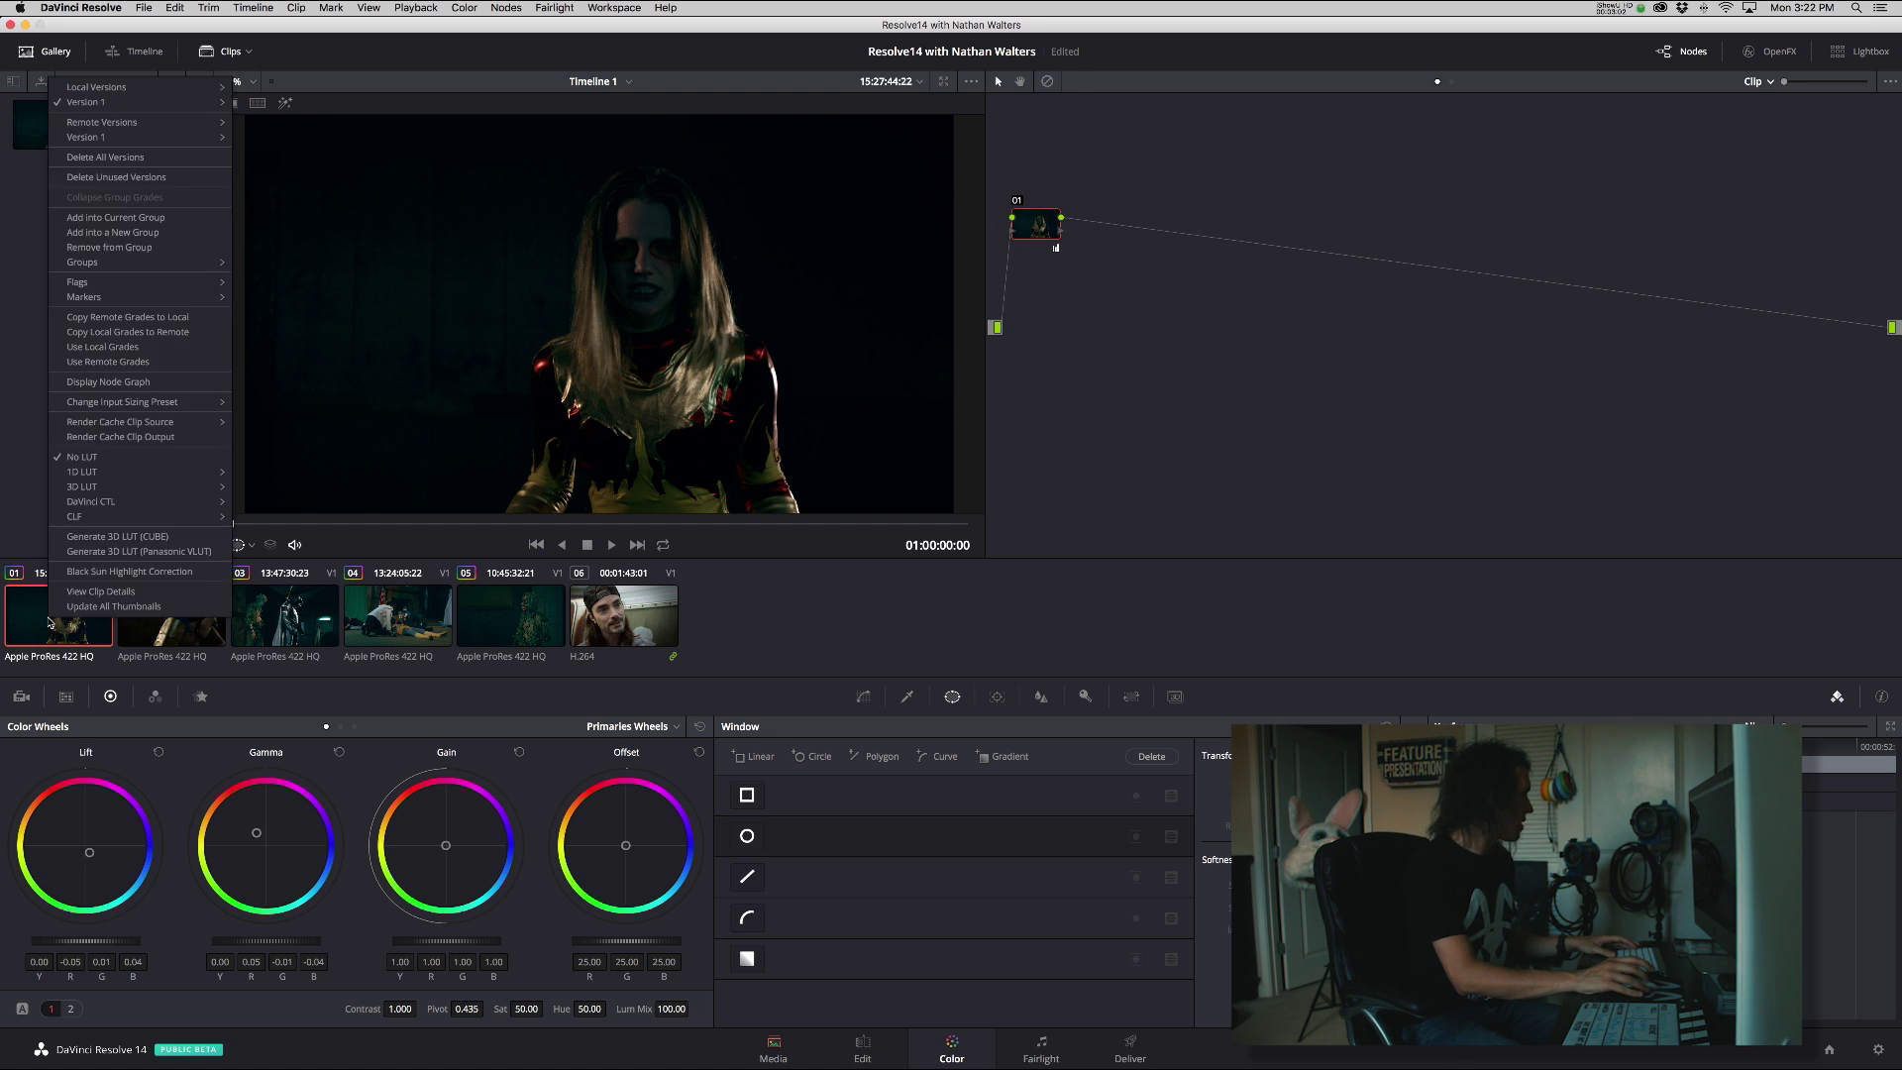
mouse_move(175, 89)
click(255, 91)
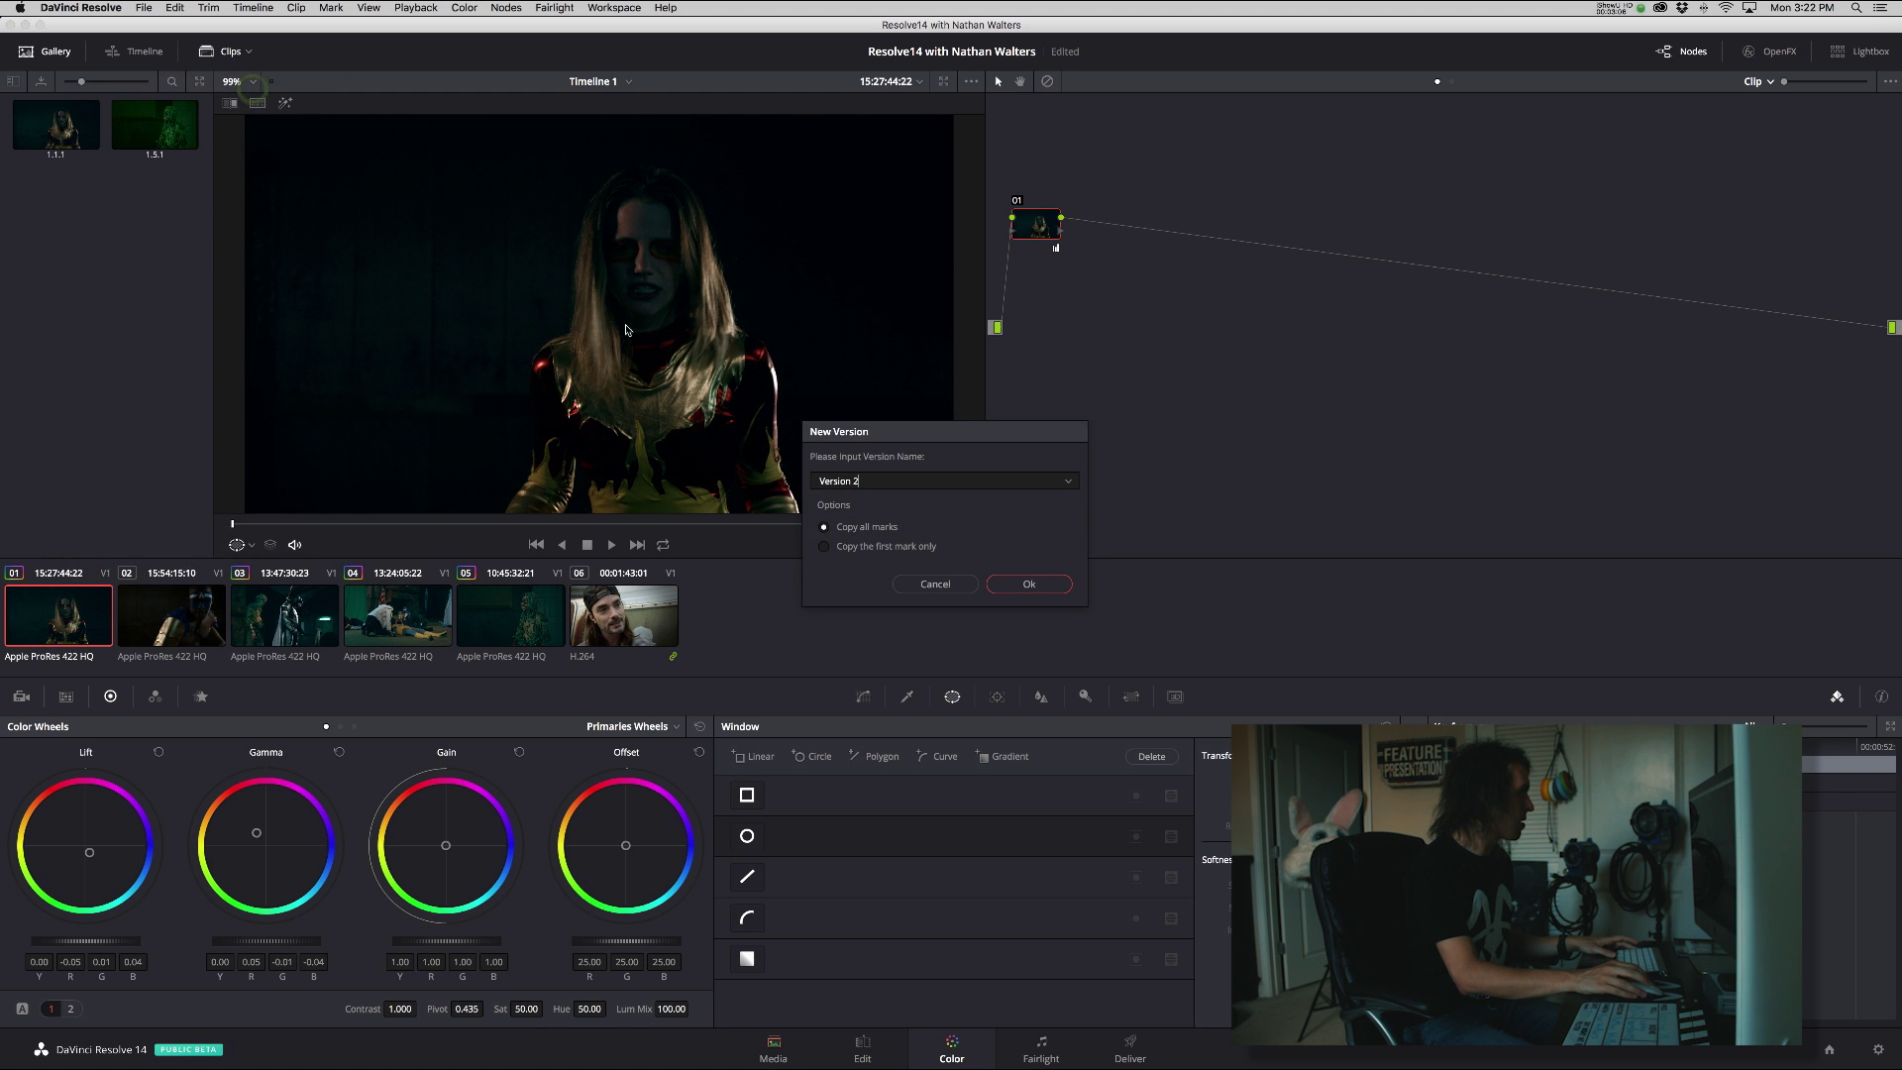
click(906, 483)
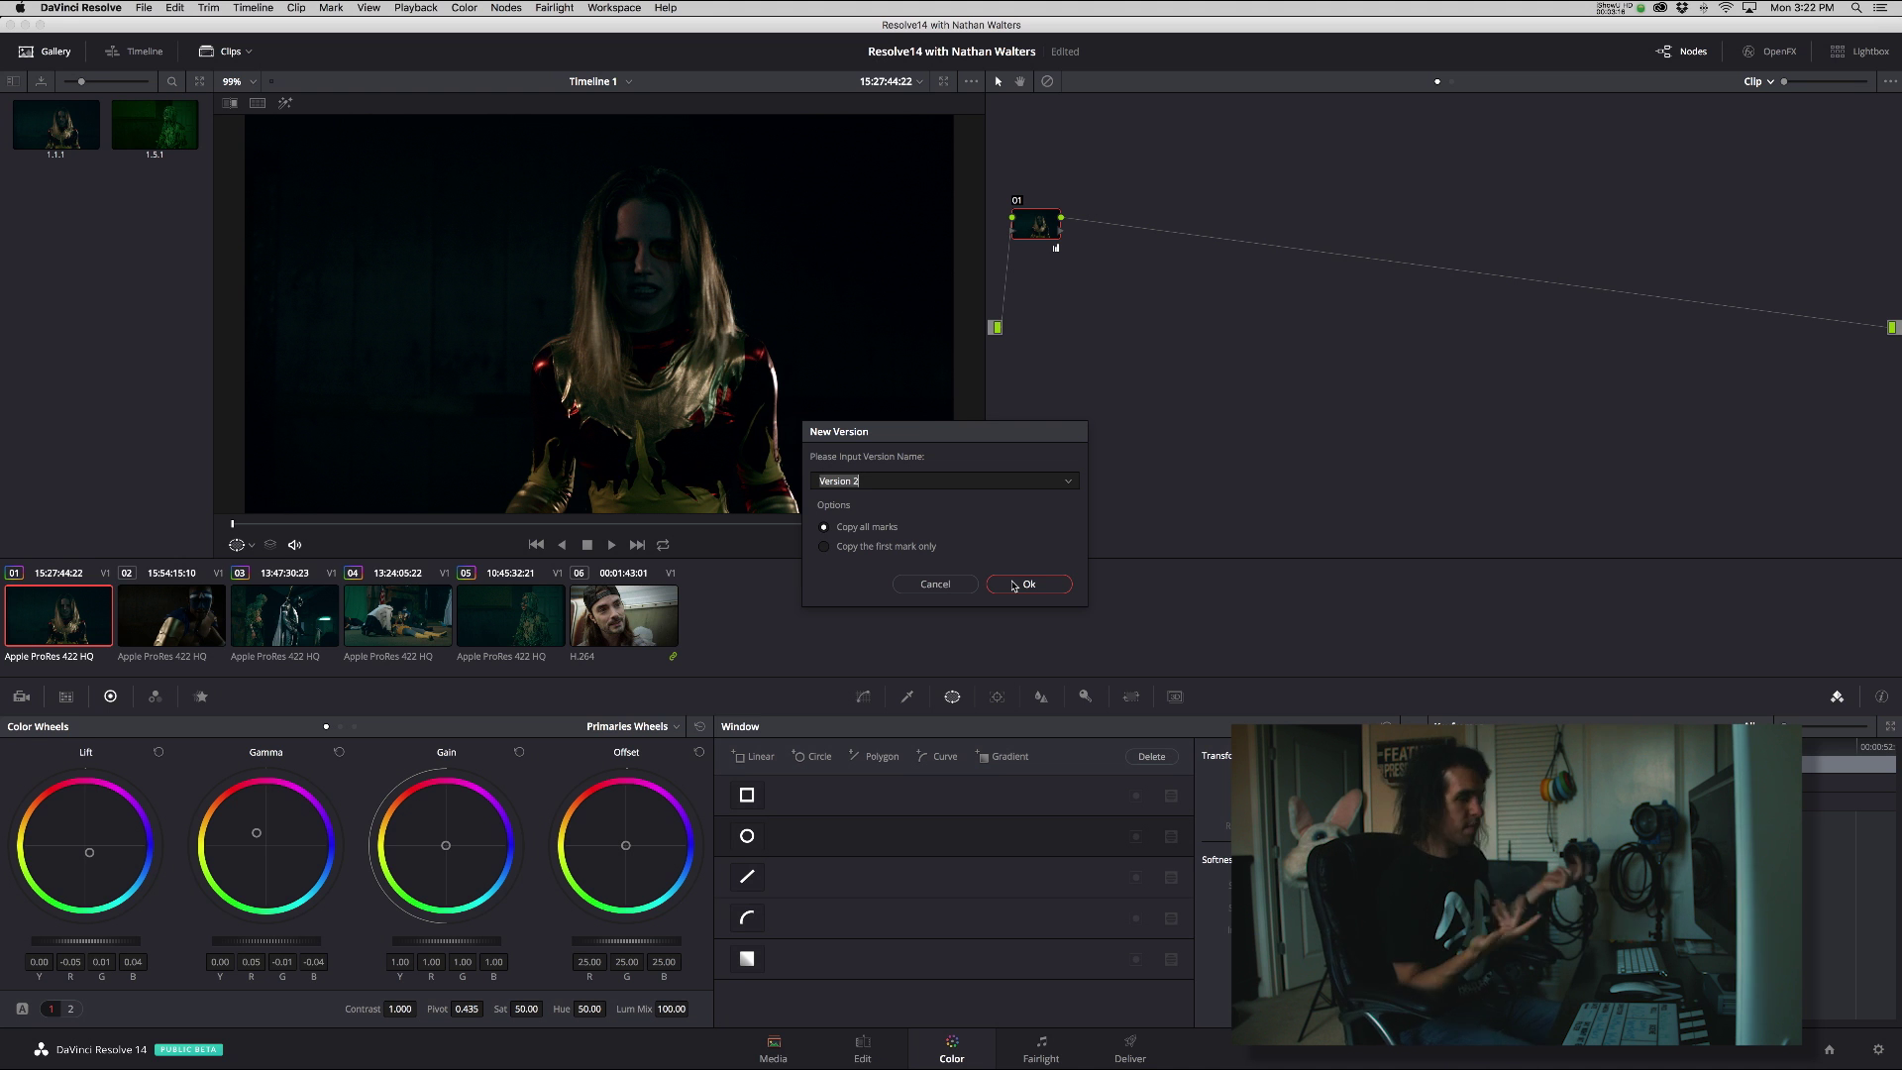
click(1015, 586)
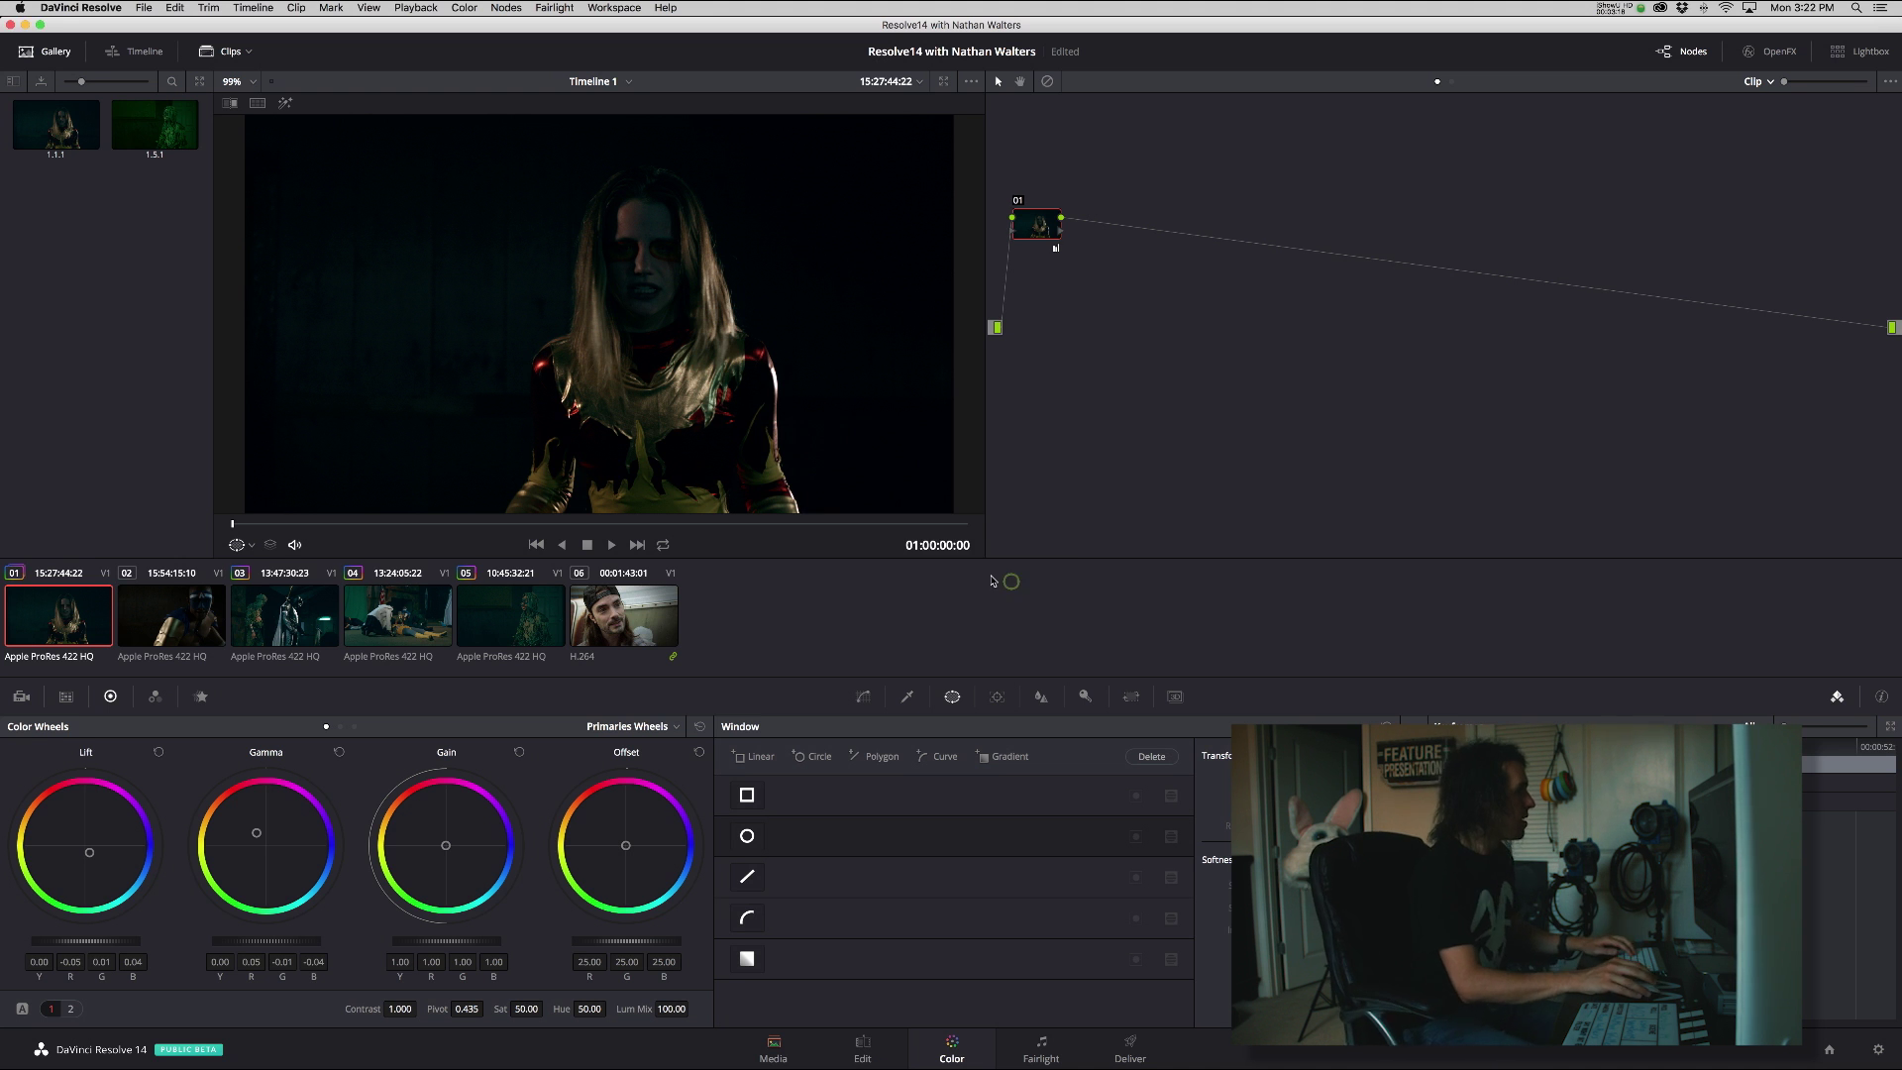
drag(1040, 227, 1048, 232)
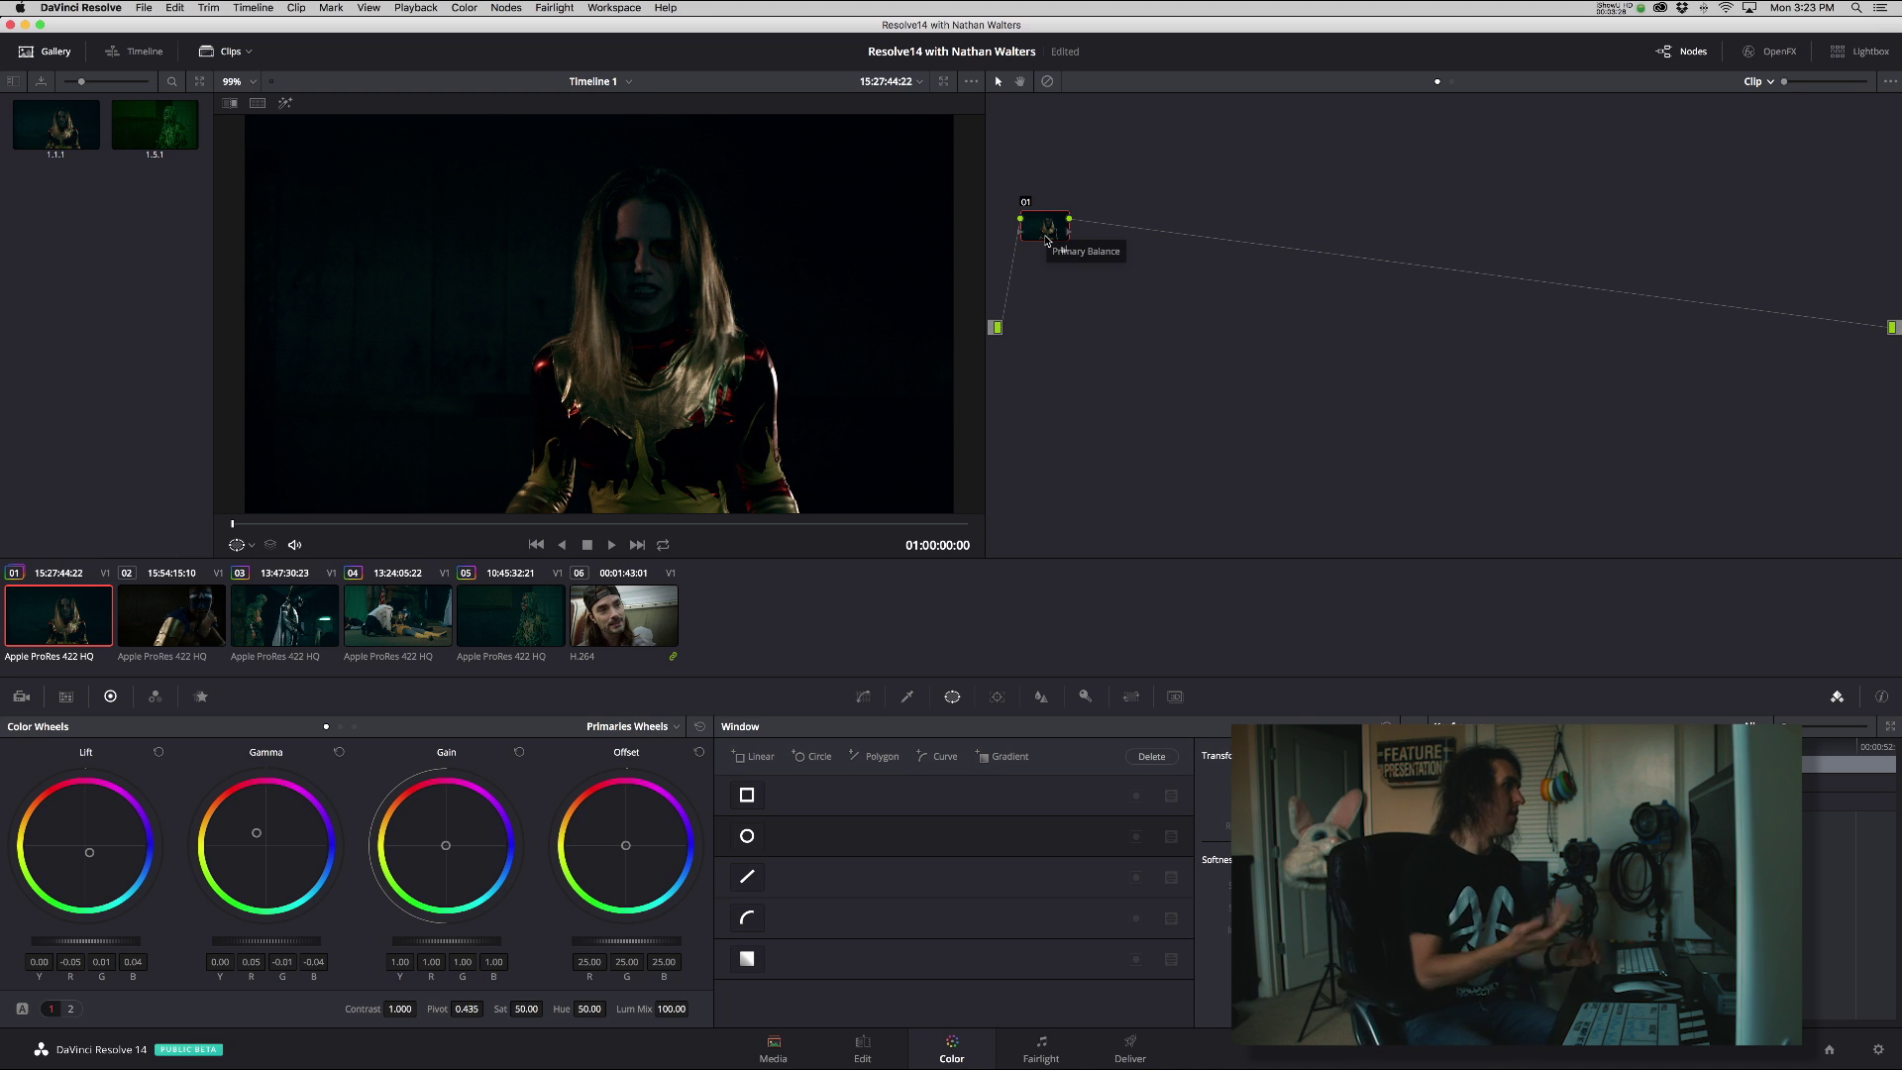
- Reset node 01's grade so Lift and Gamma return to neutral 0.00
right_click(1047, 239)
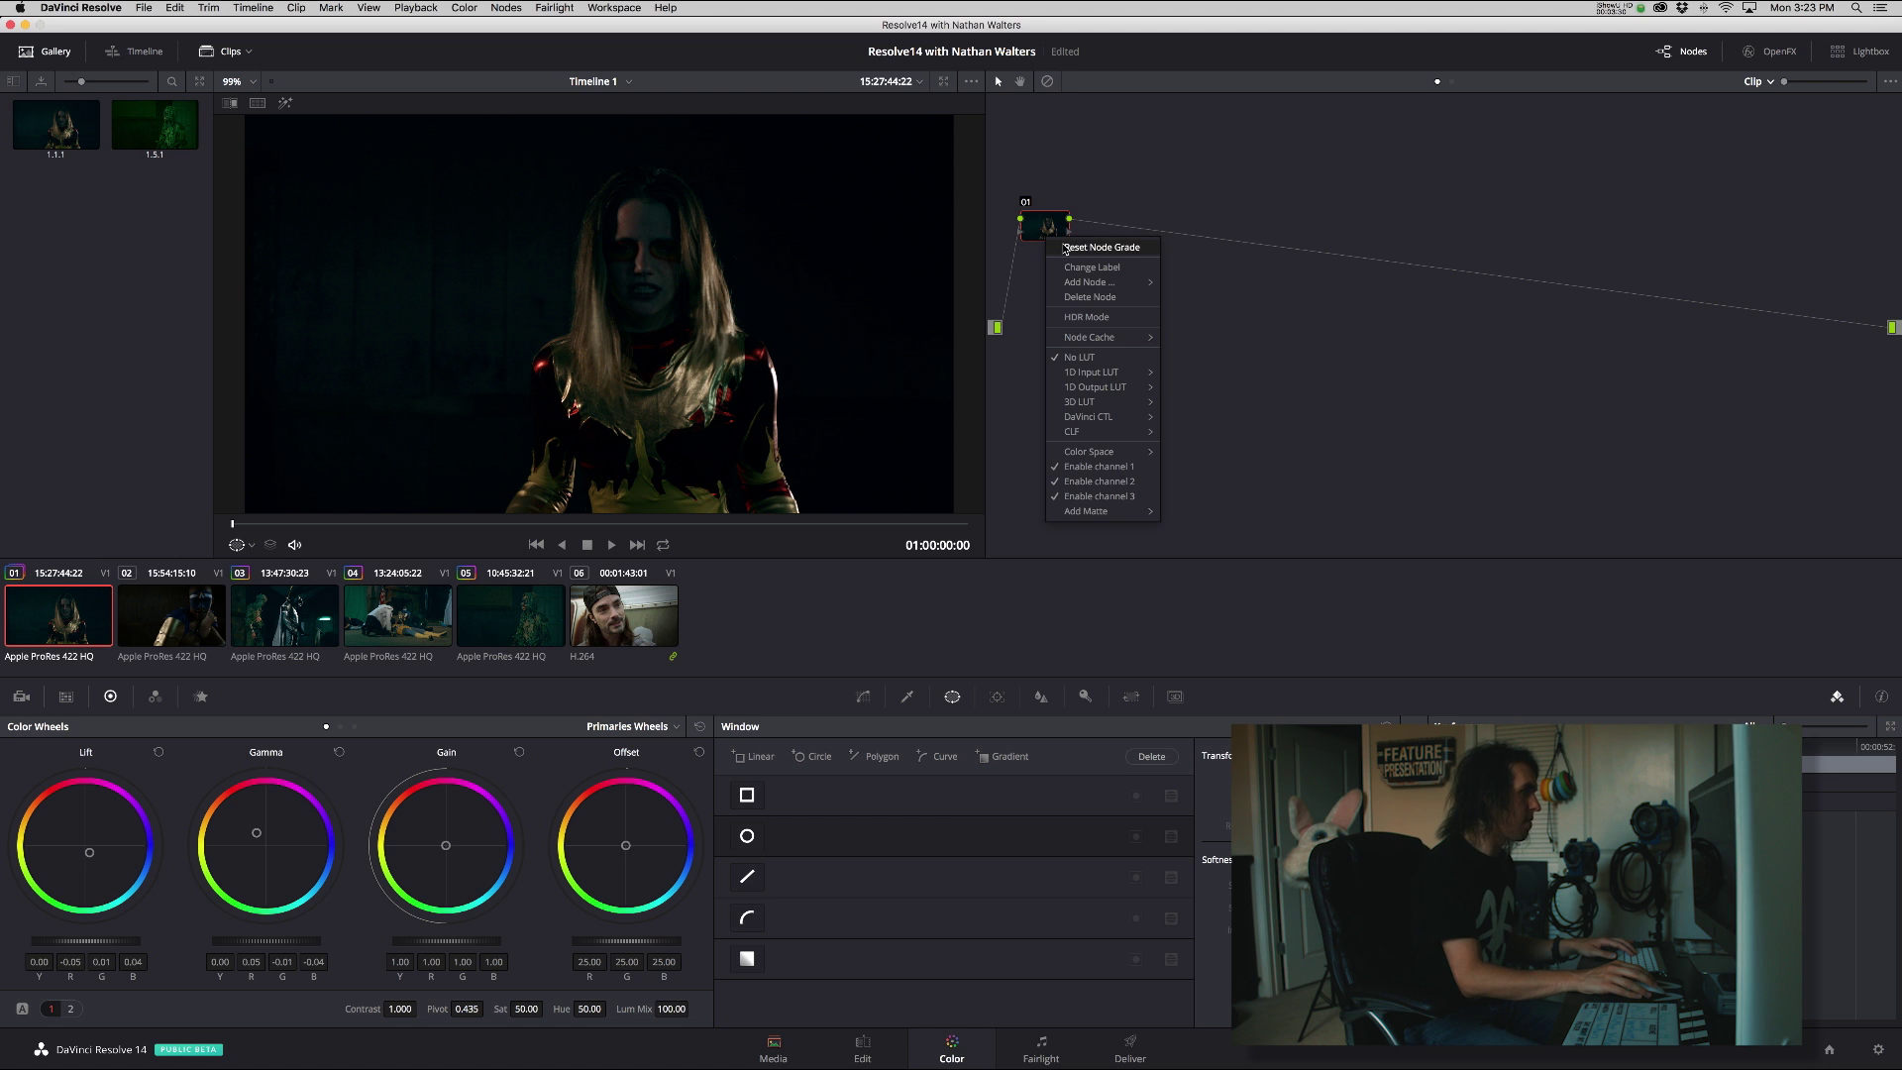
click(1065, 248)
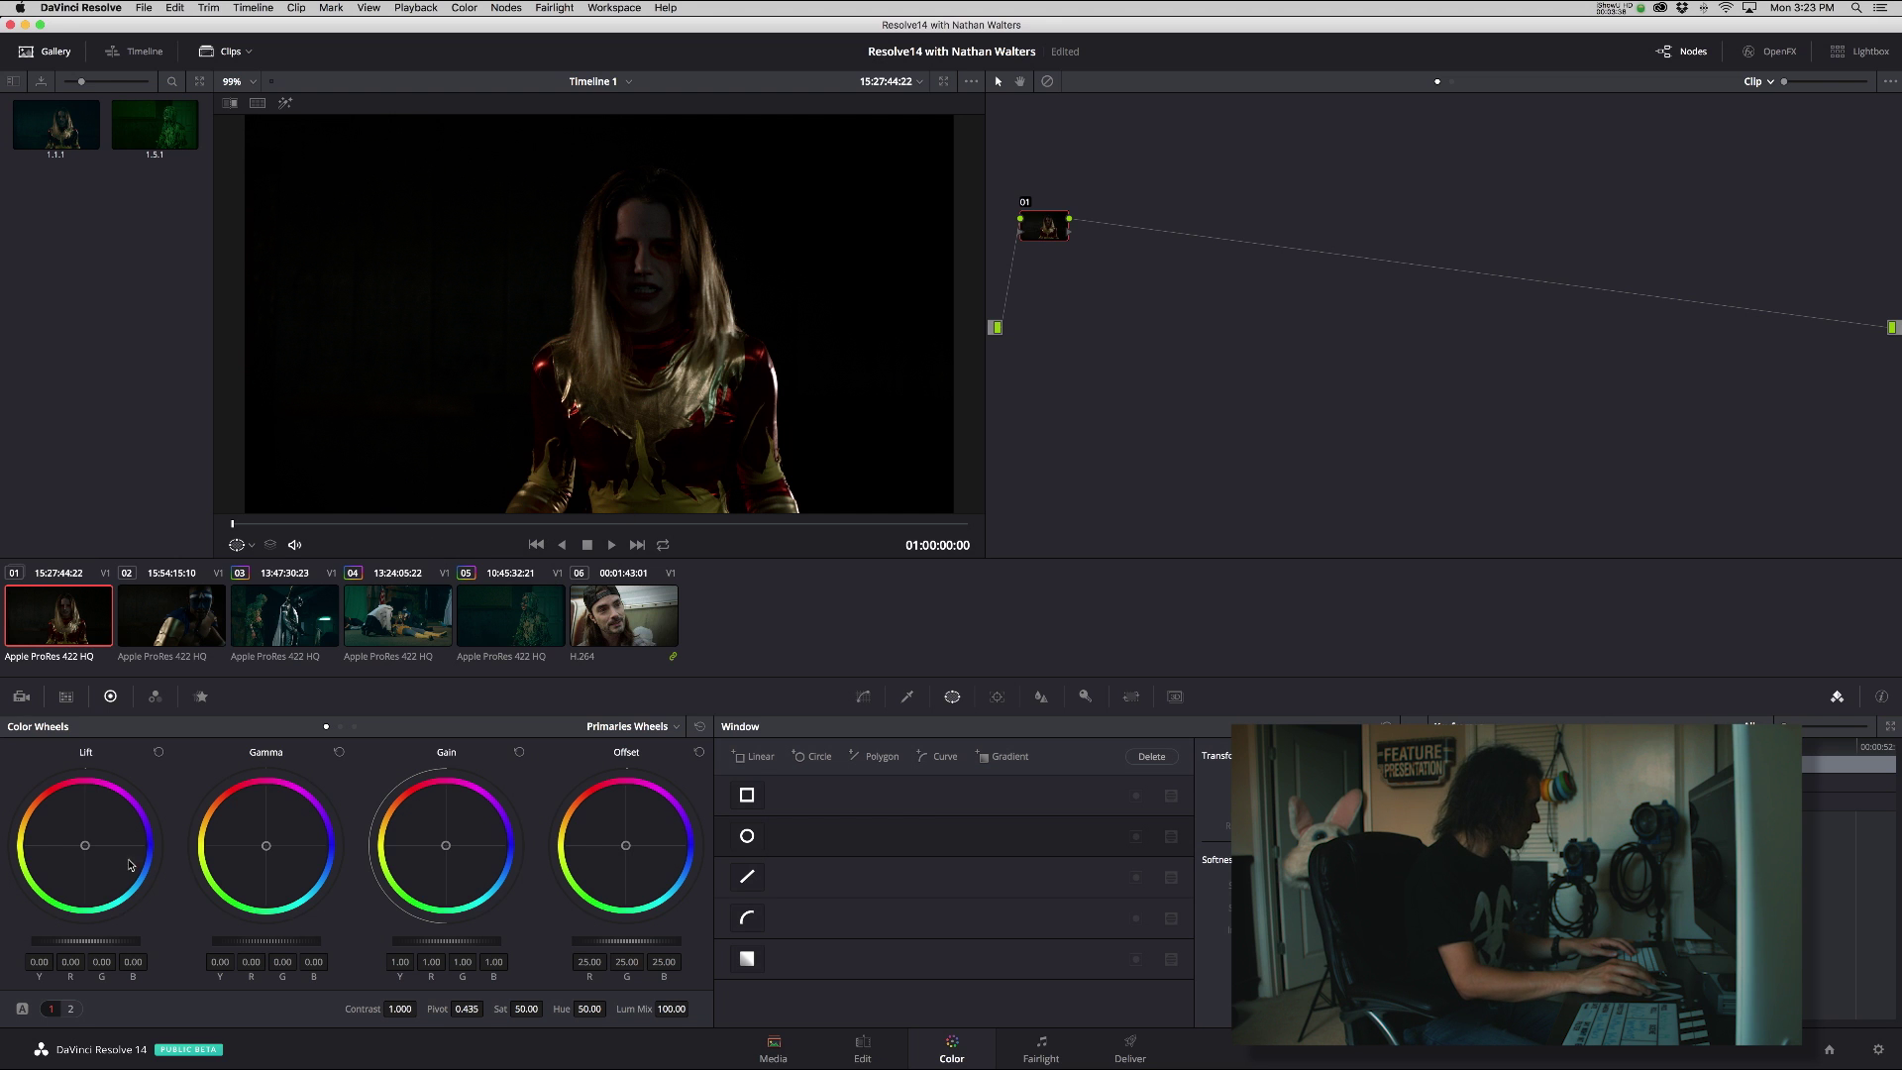
drag(86, 847, 85, 845)
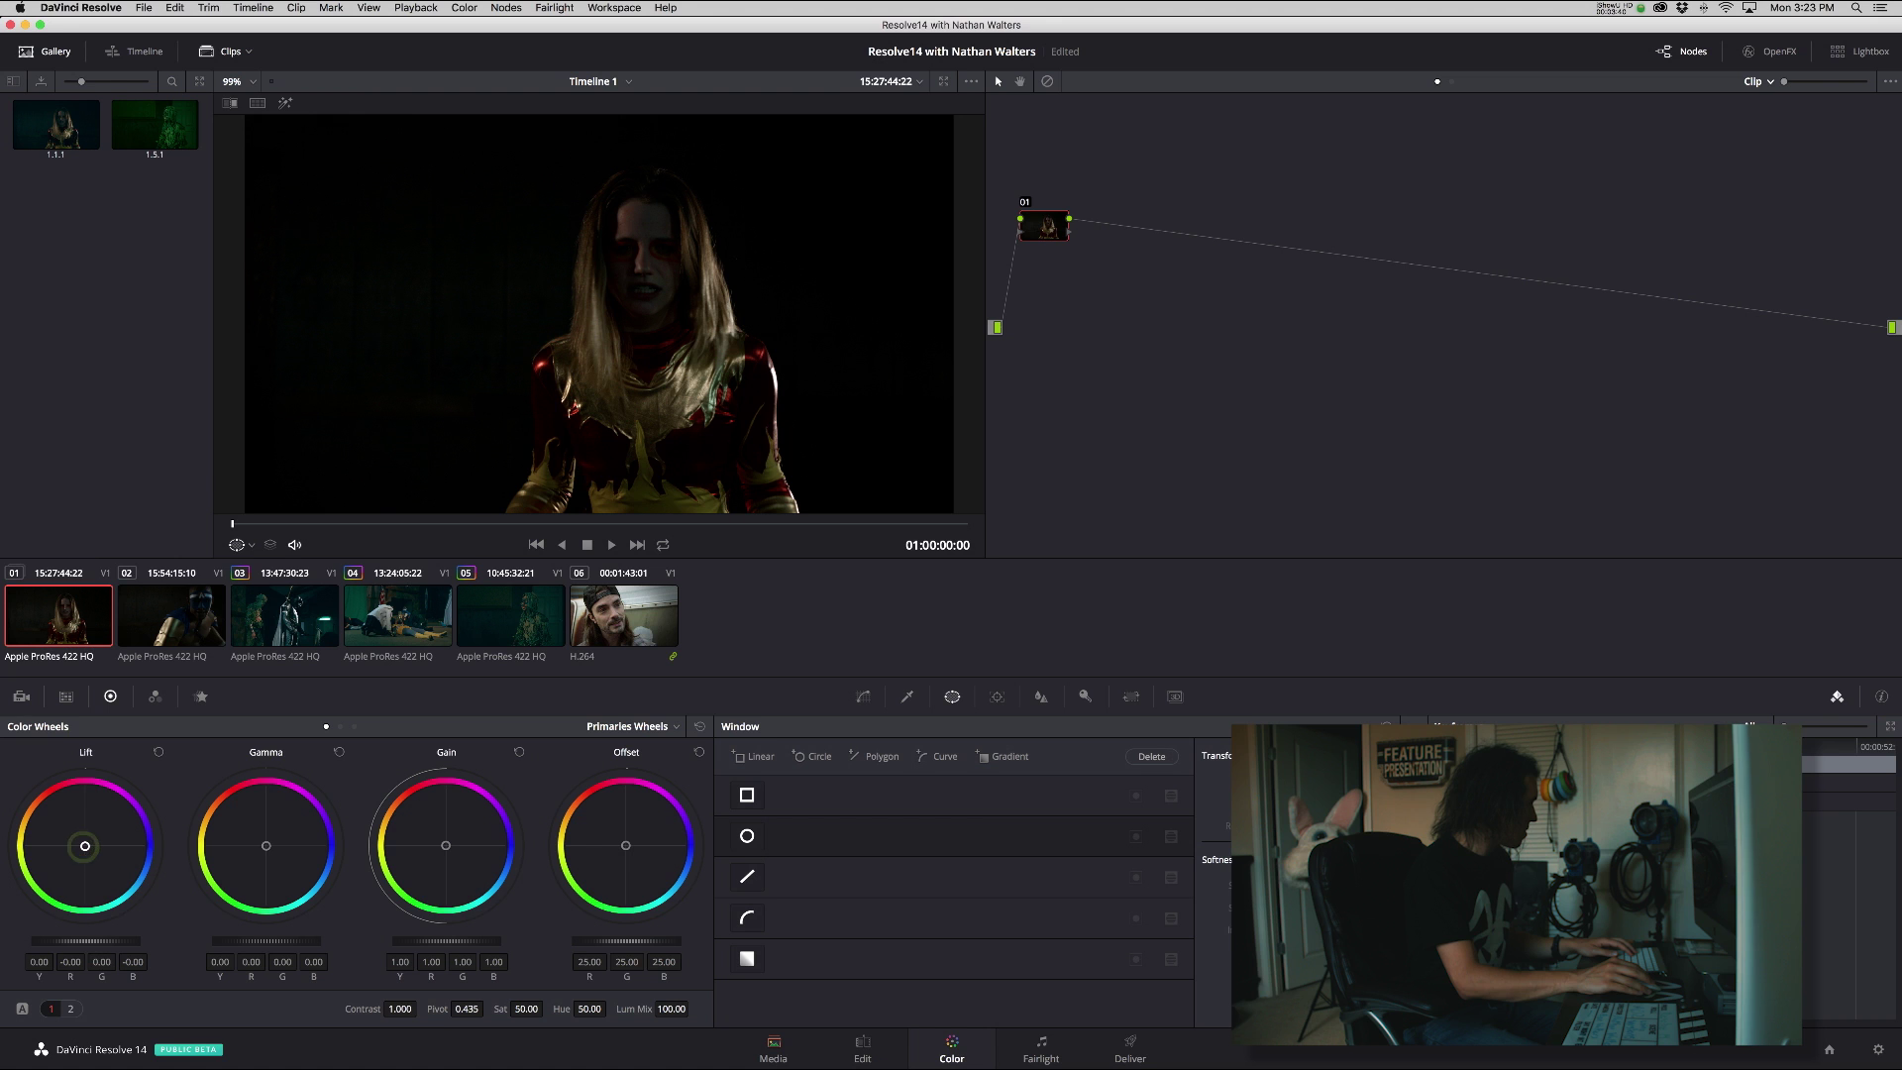
- Raise Gain to 1.06, lift Gamma slightly, drop Lift to -0.01 and boost saturation to 57.20
drag(266, 845, 258, 838)
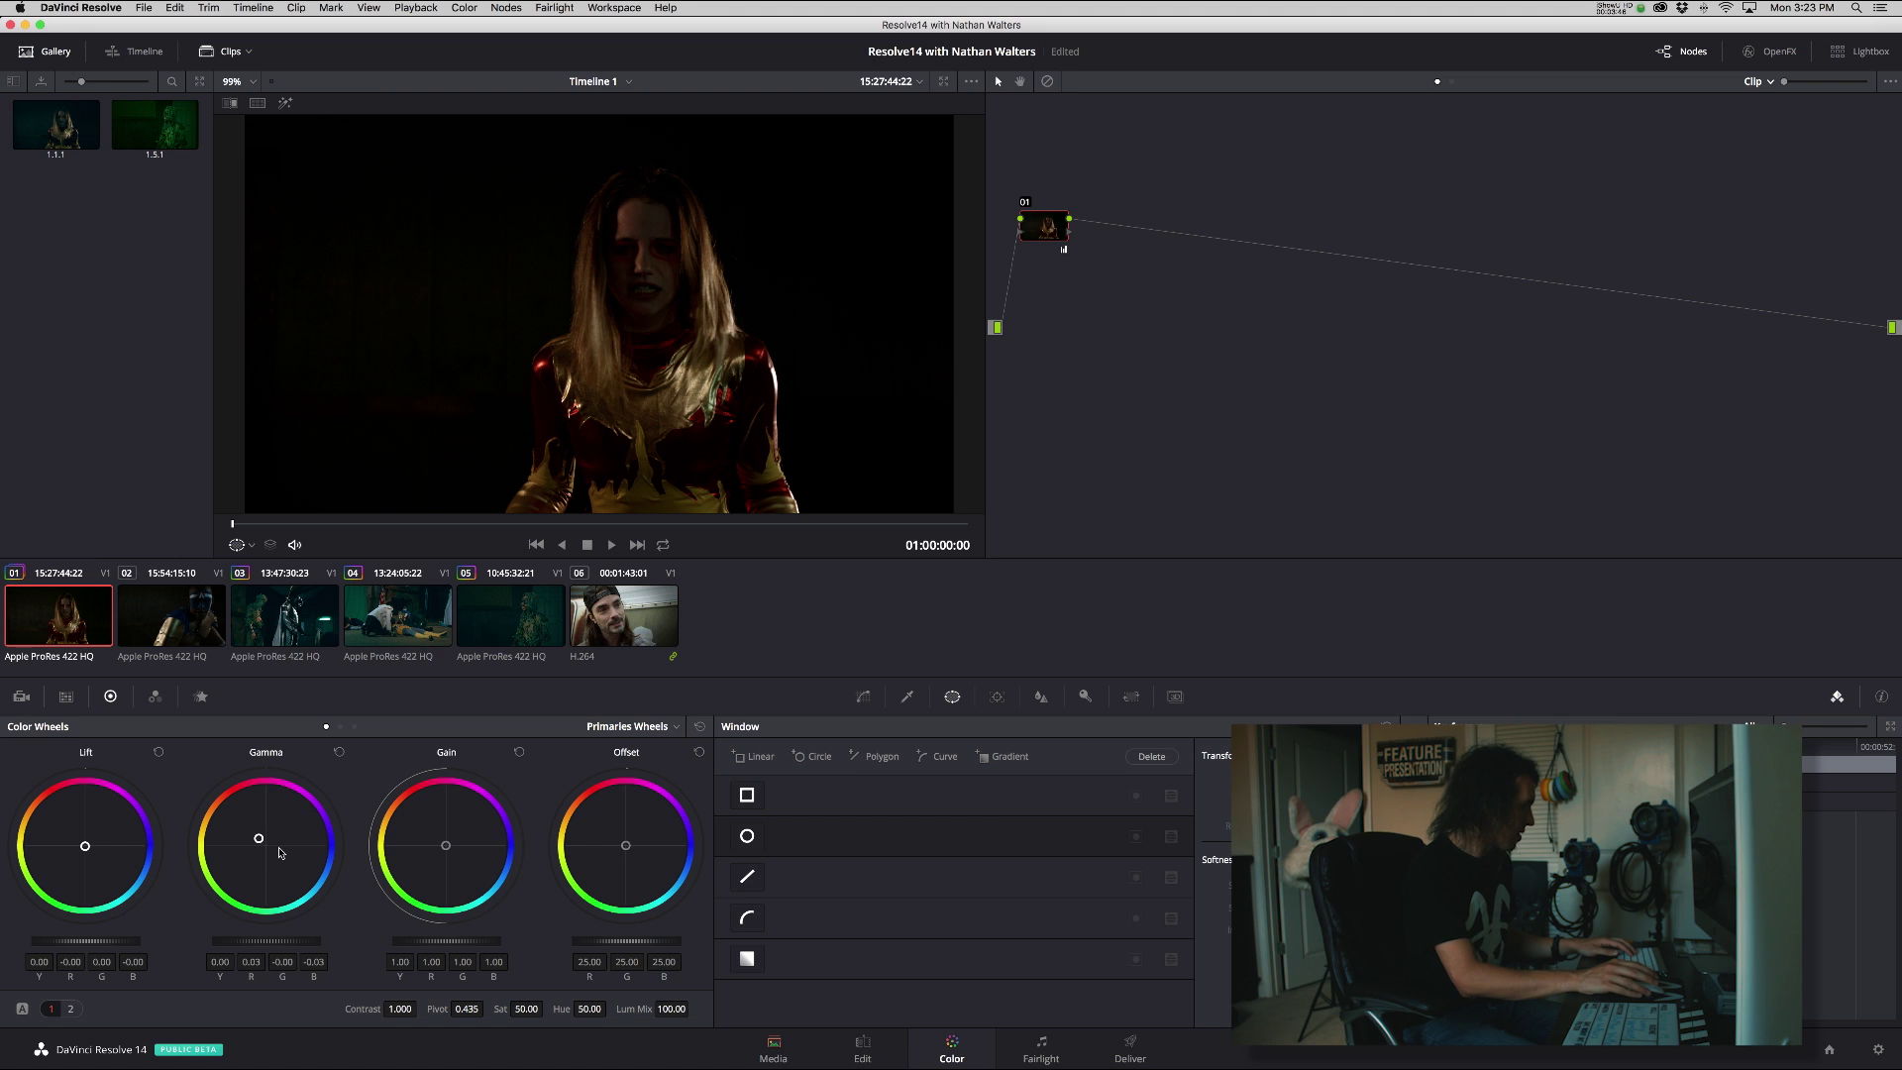
drag(433, 849, 441, 834)
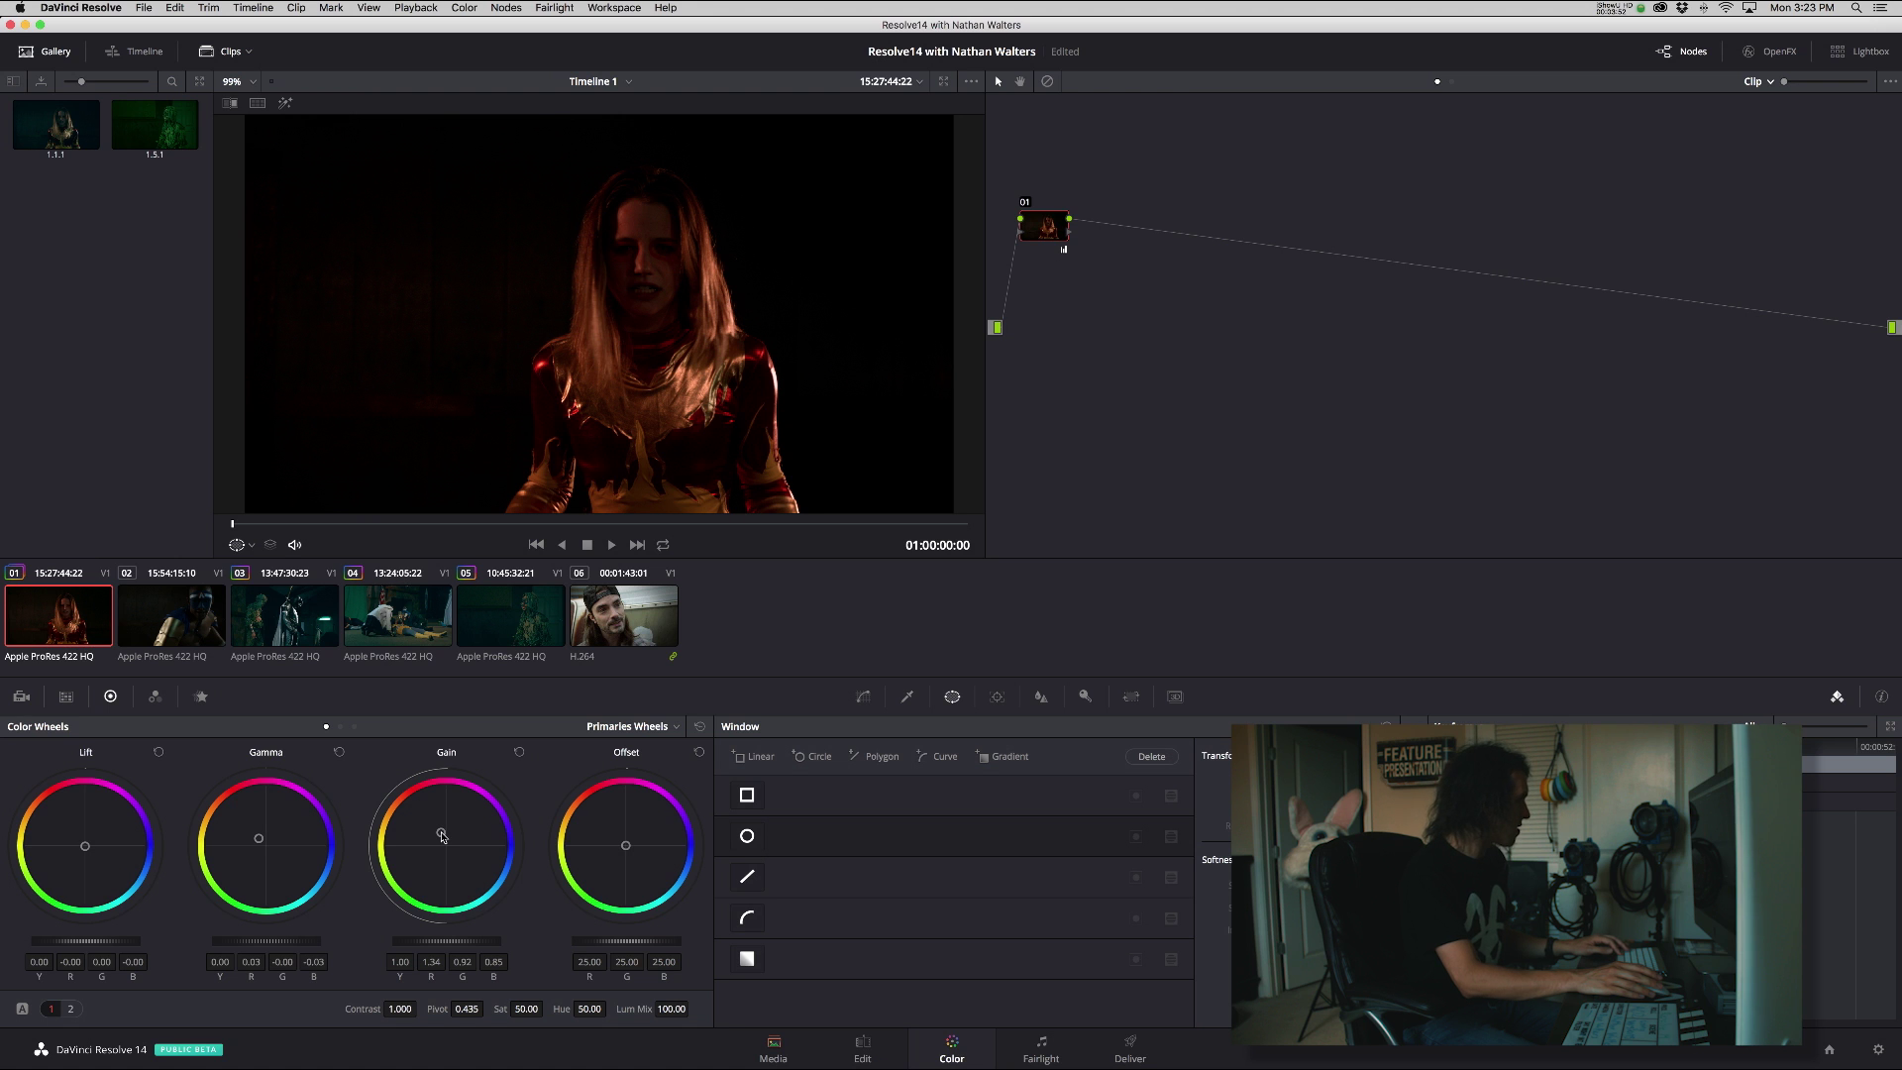
click(520, 752)
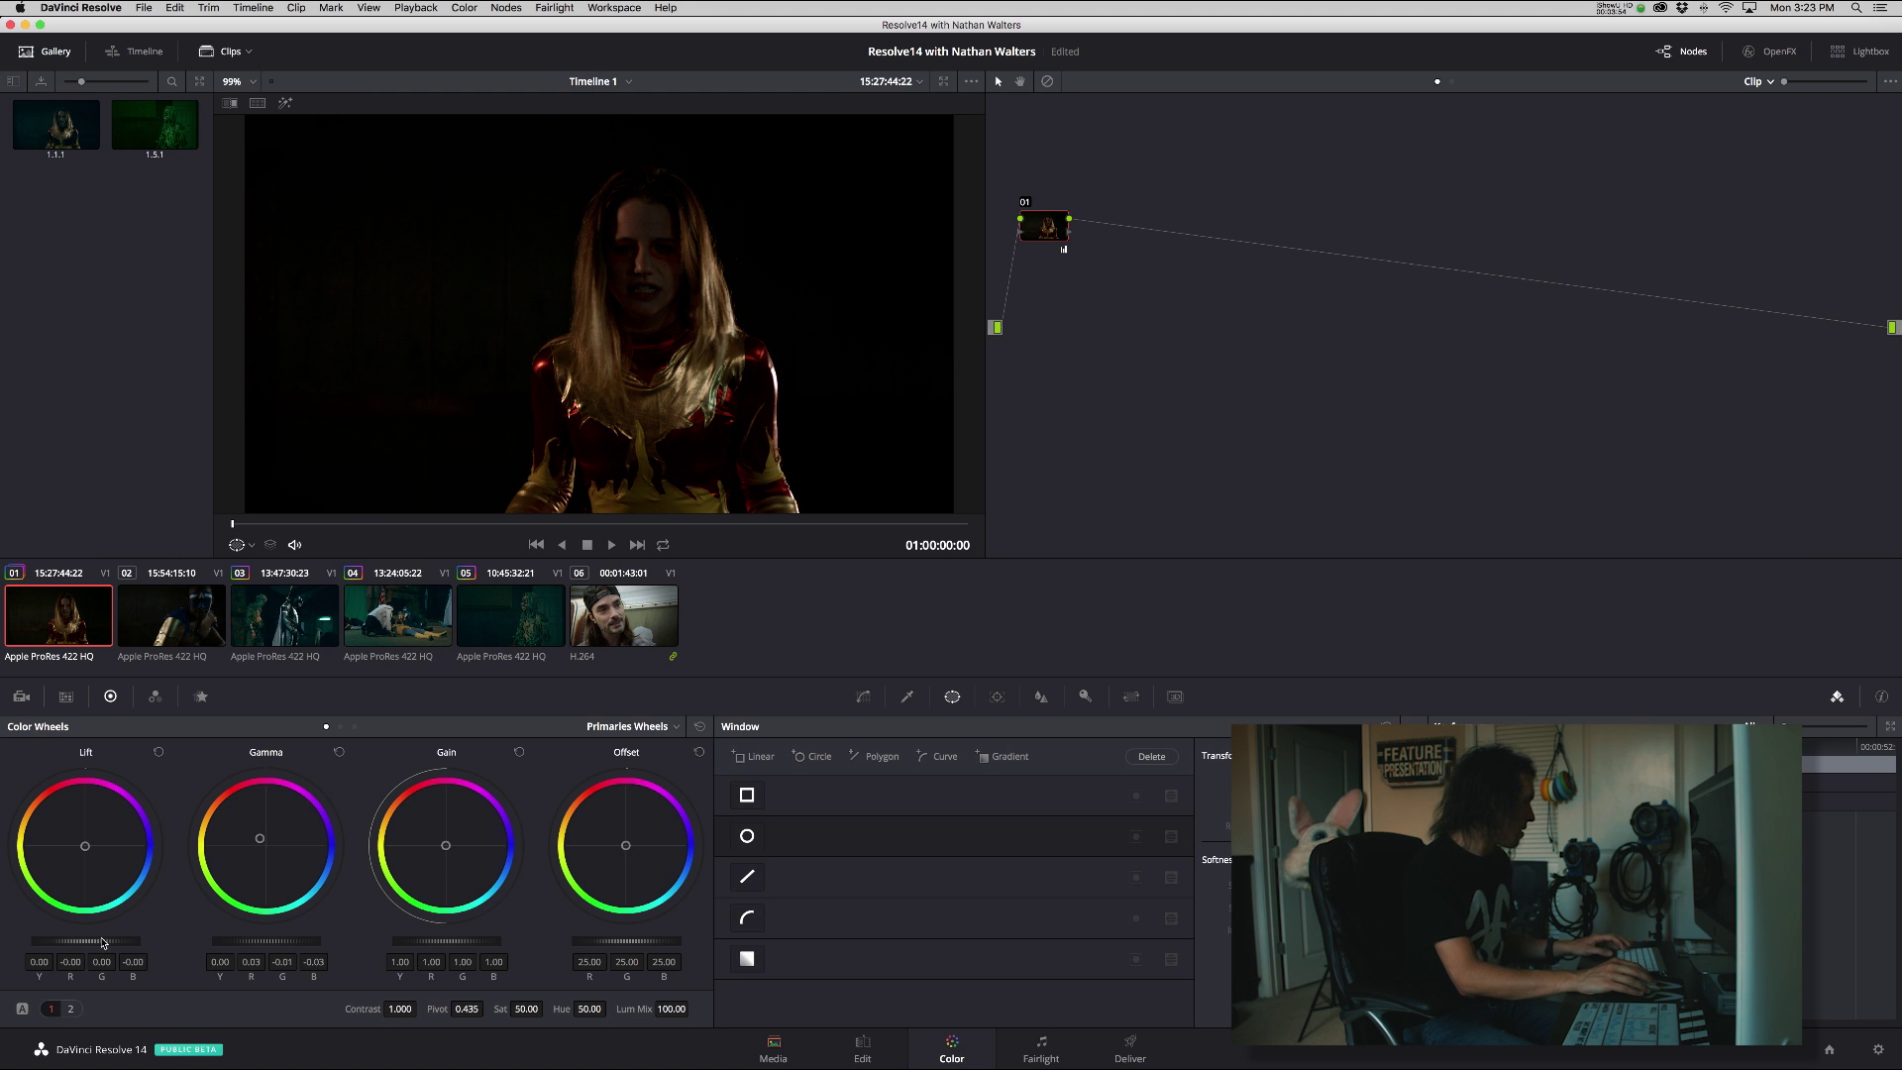
mouse_move(103, 942)
mouse_down()
mouse_move(71, 943)
mouse_move(103, 942)
mouse_up()
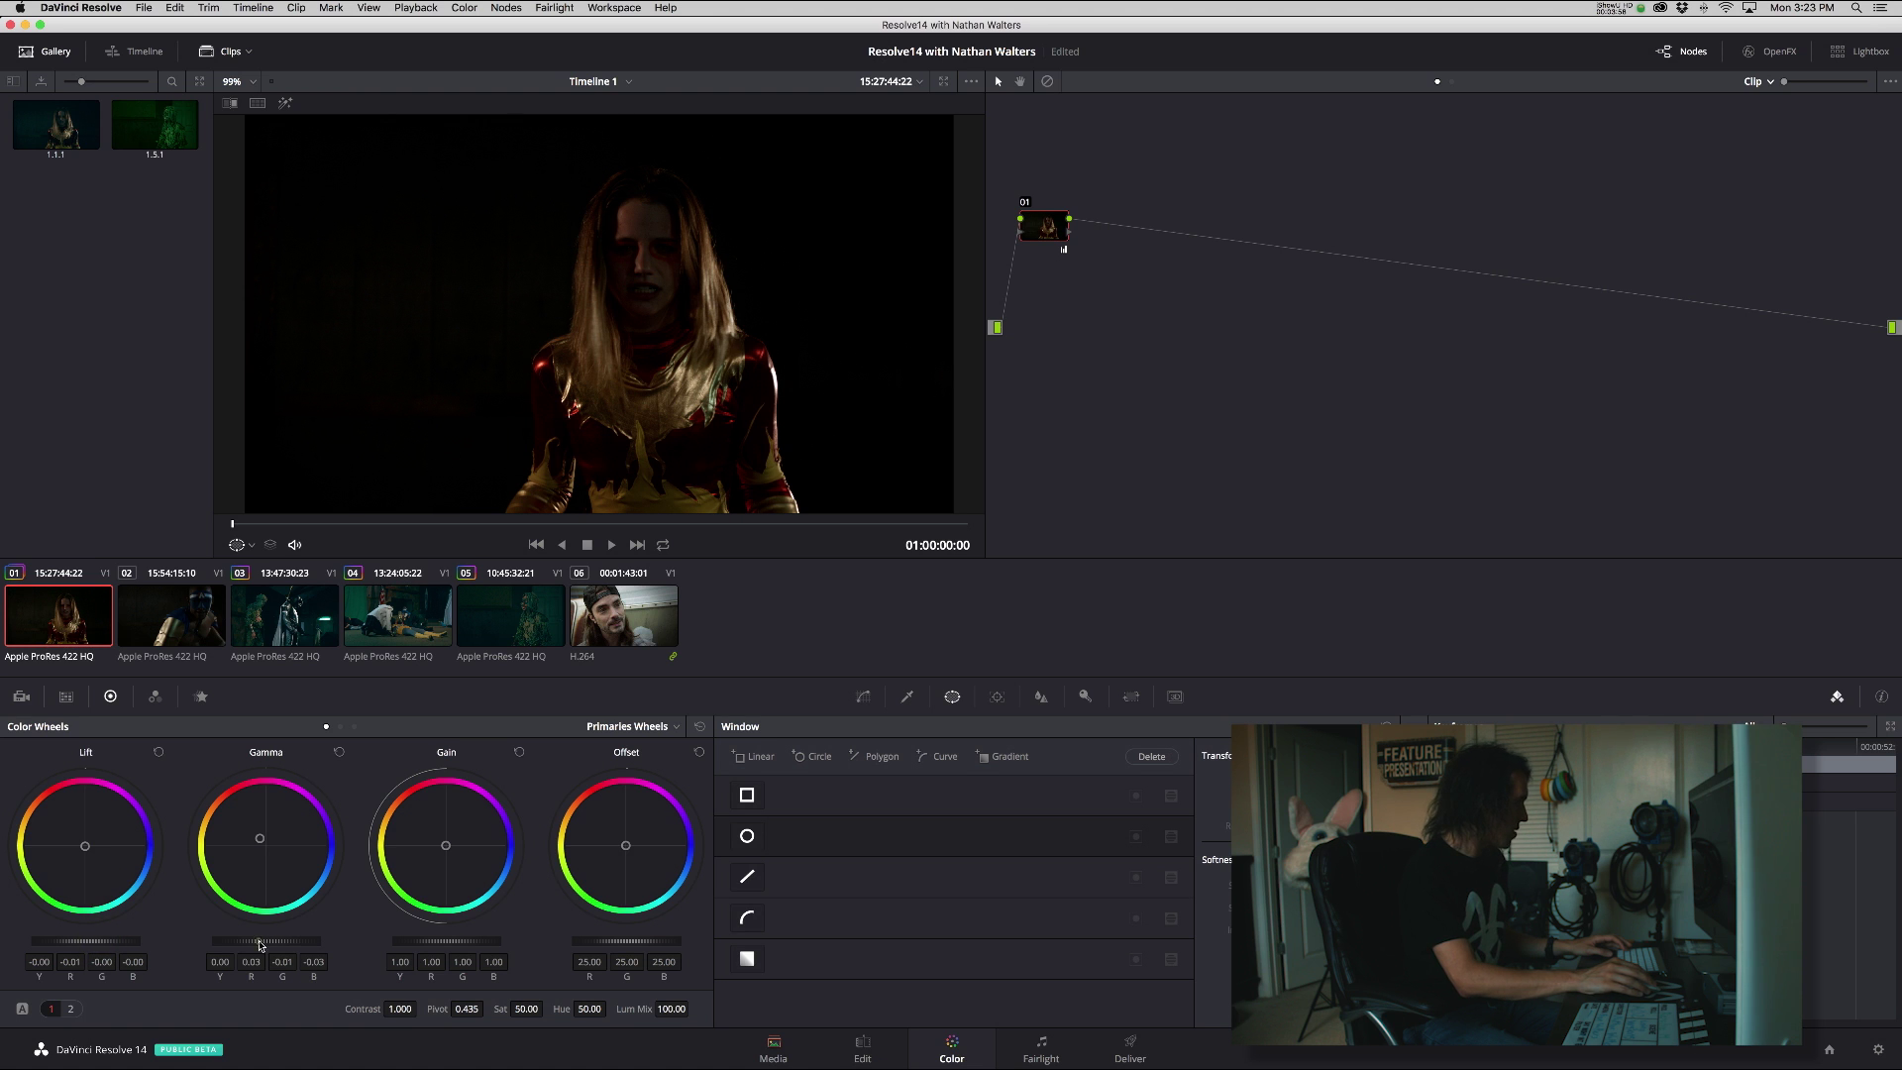
drag(261, 946, 271, 945)
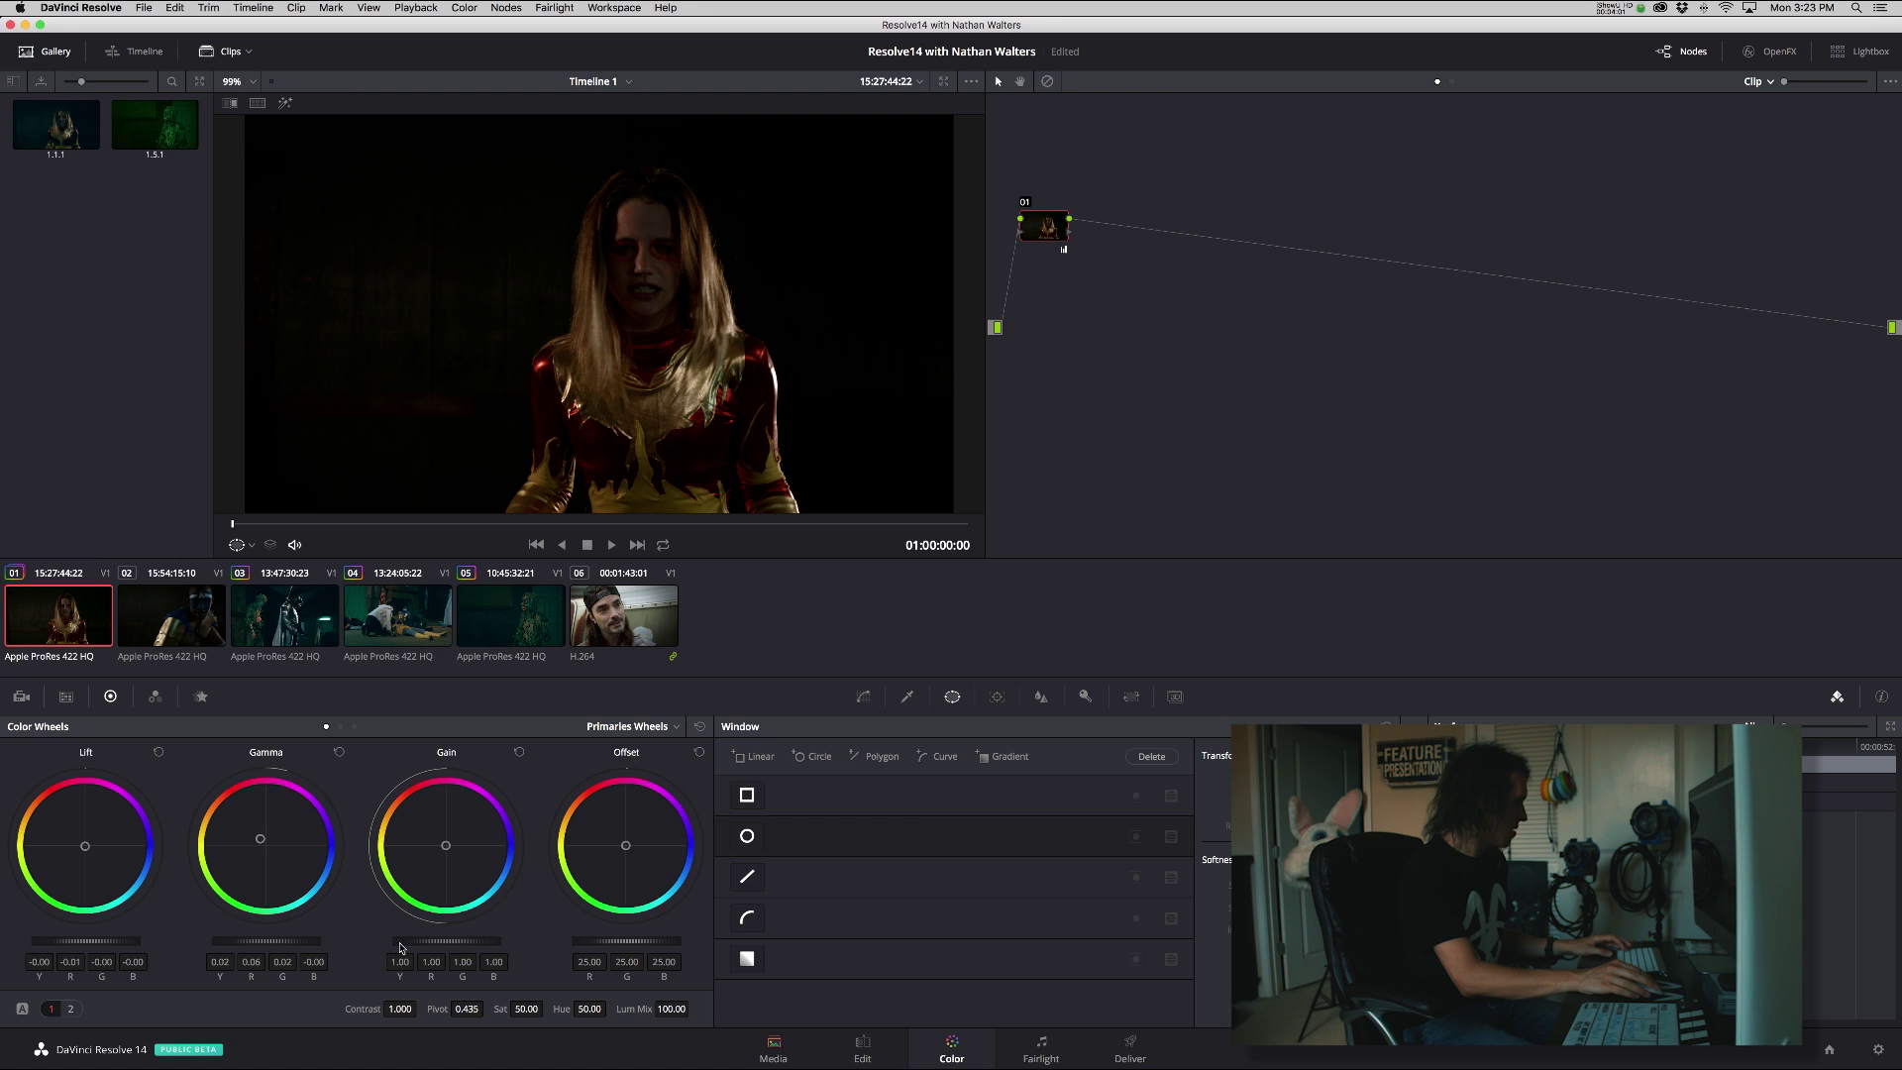
drag(404, 942, 411, 942)
drag(115, 942, 111, 943)
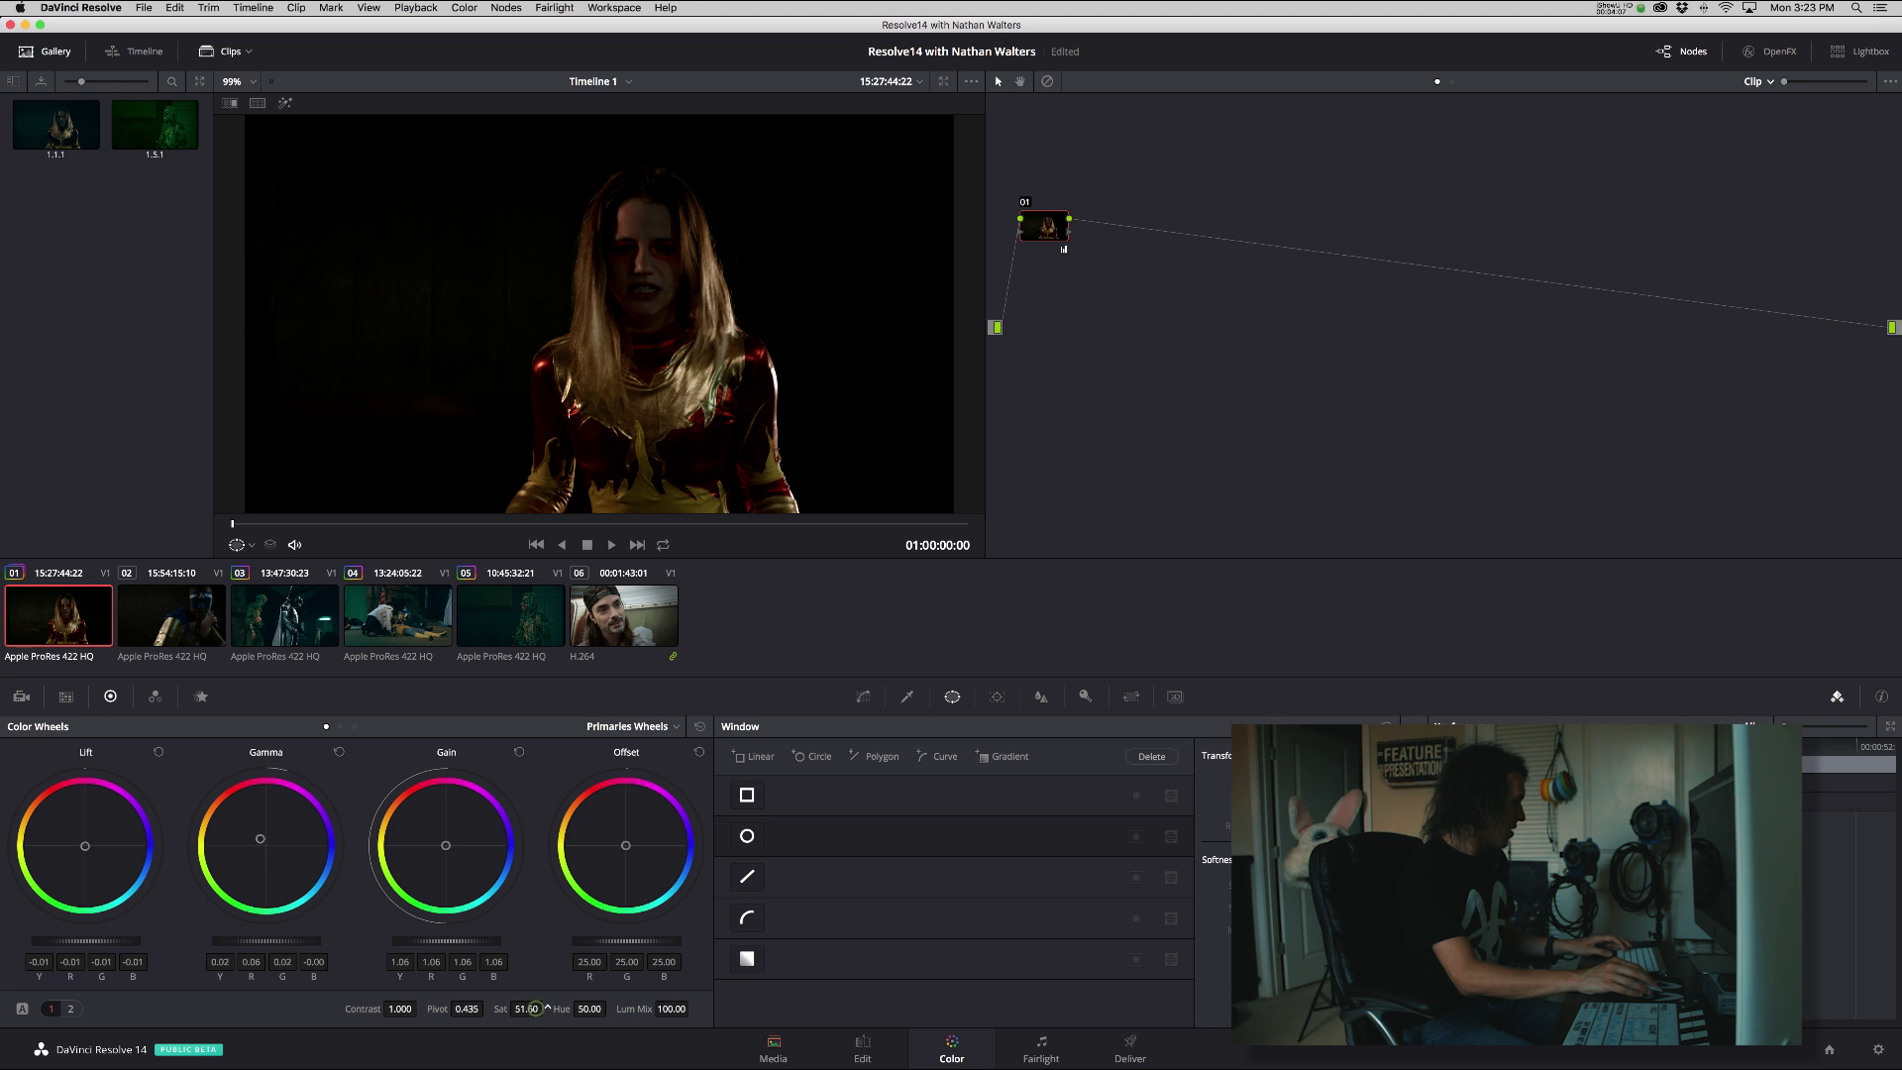
drag(533, 1008, 544, 1009)
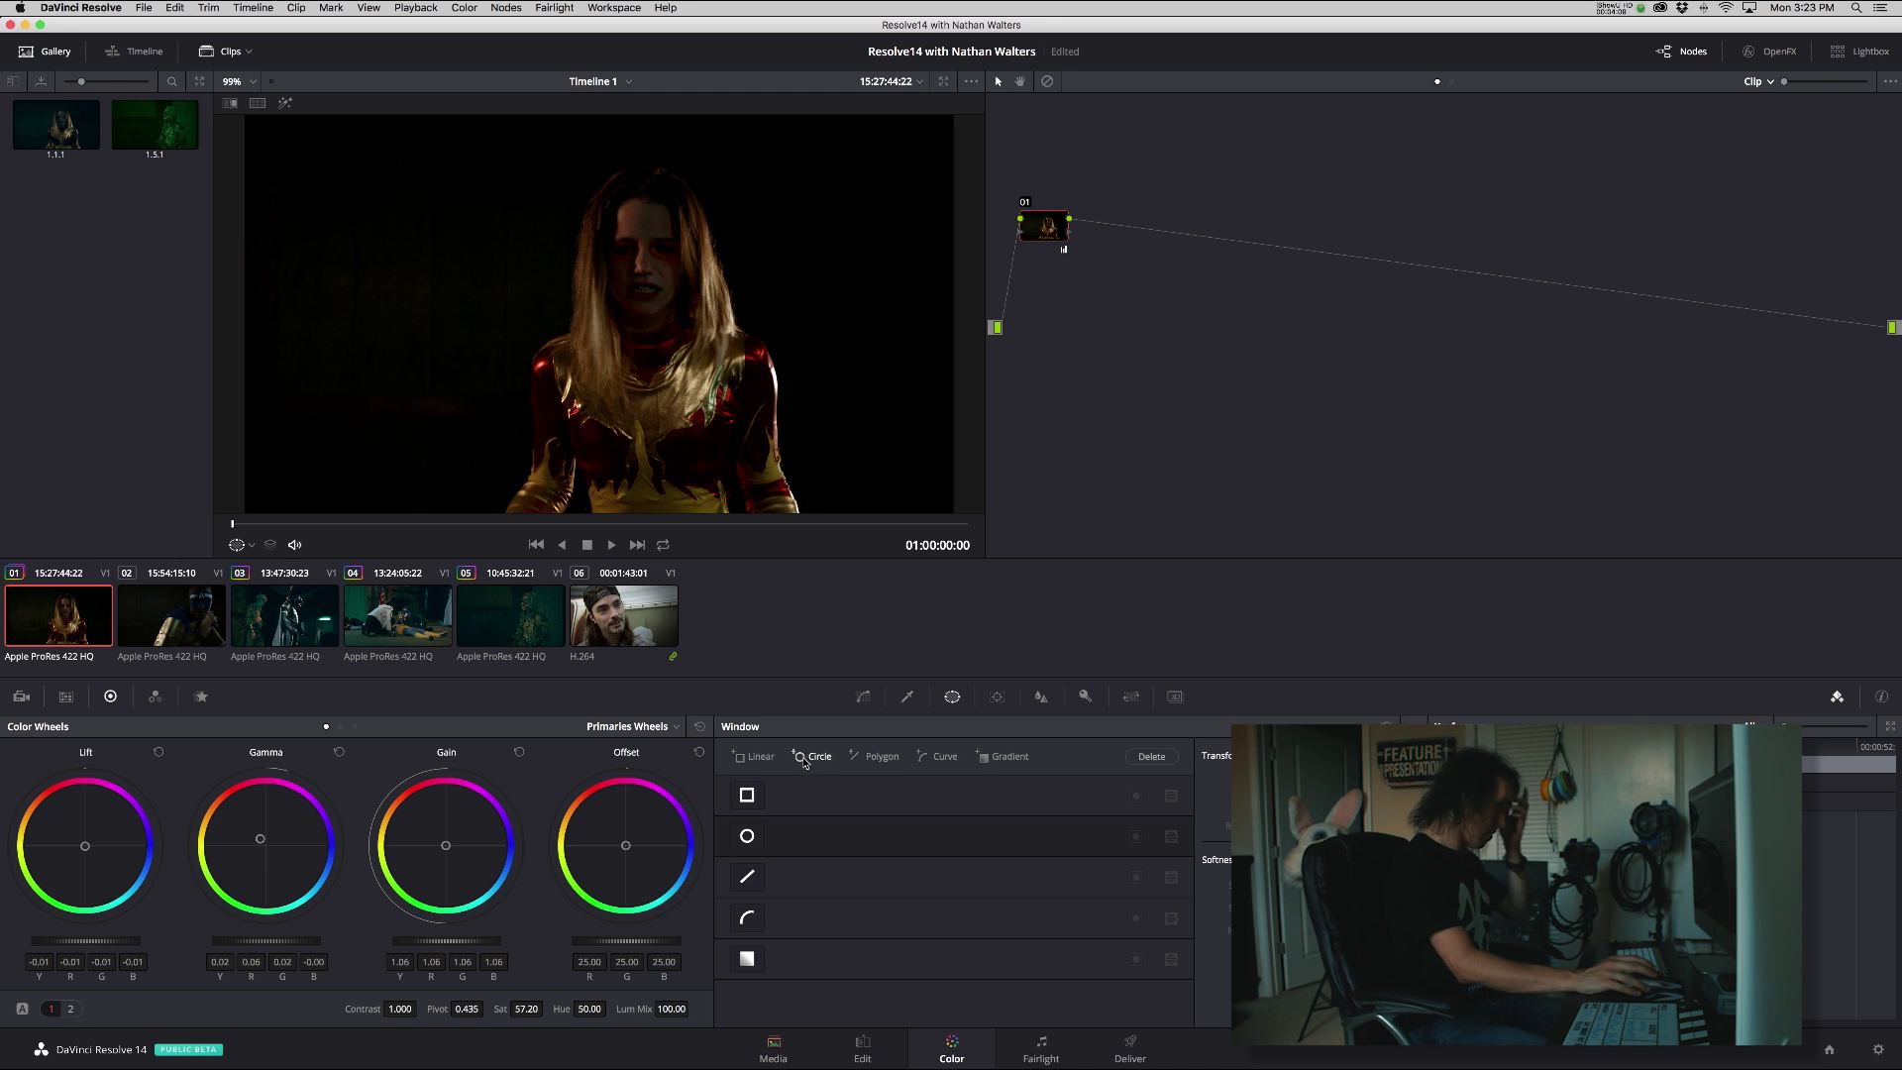
right_click(74, 599)
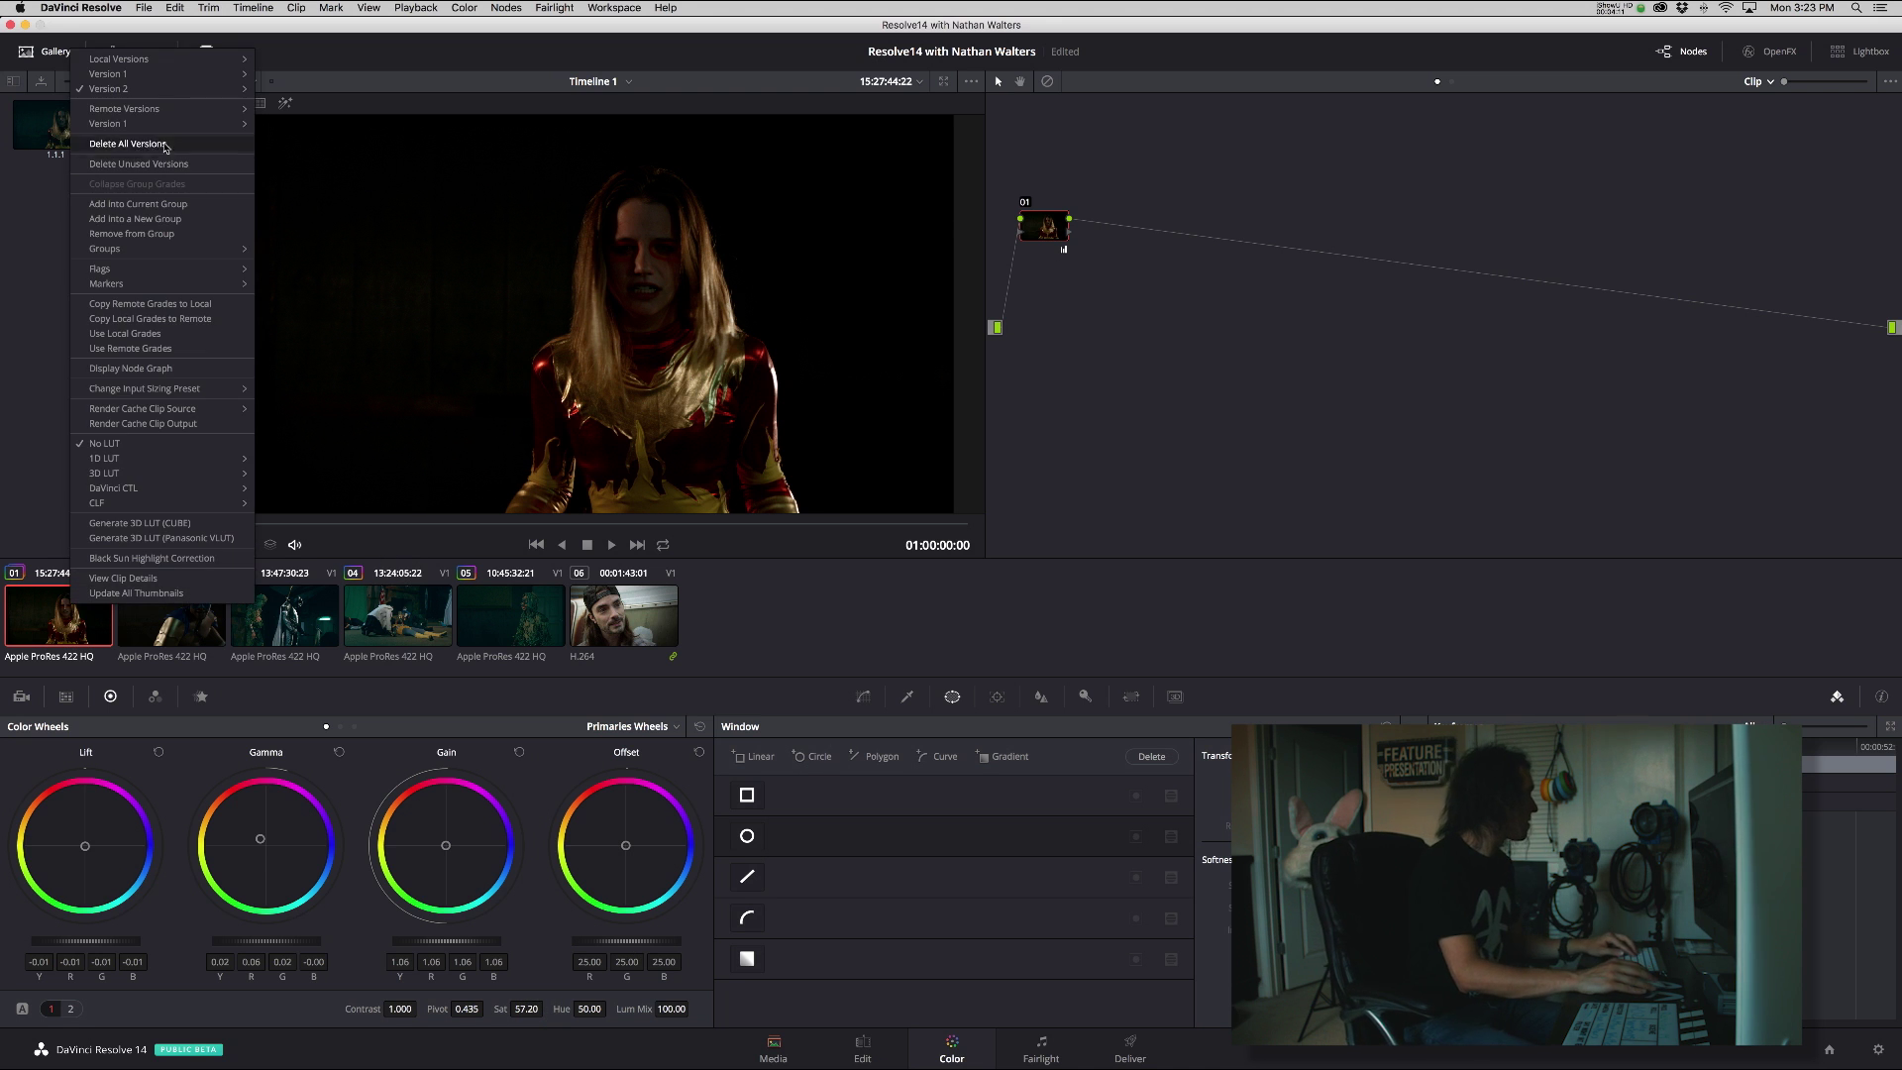
- Rename Version 2 to 'Red Gold', then add another local grade version with Cmd+Y
mouse_move(198, 88)
click(289, 107)
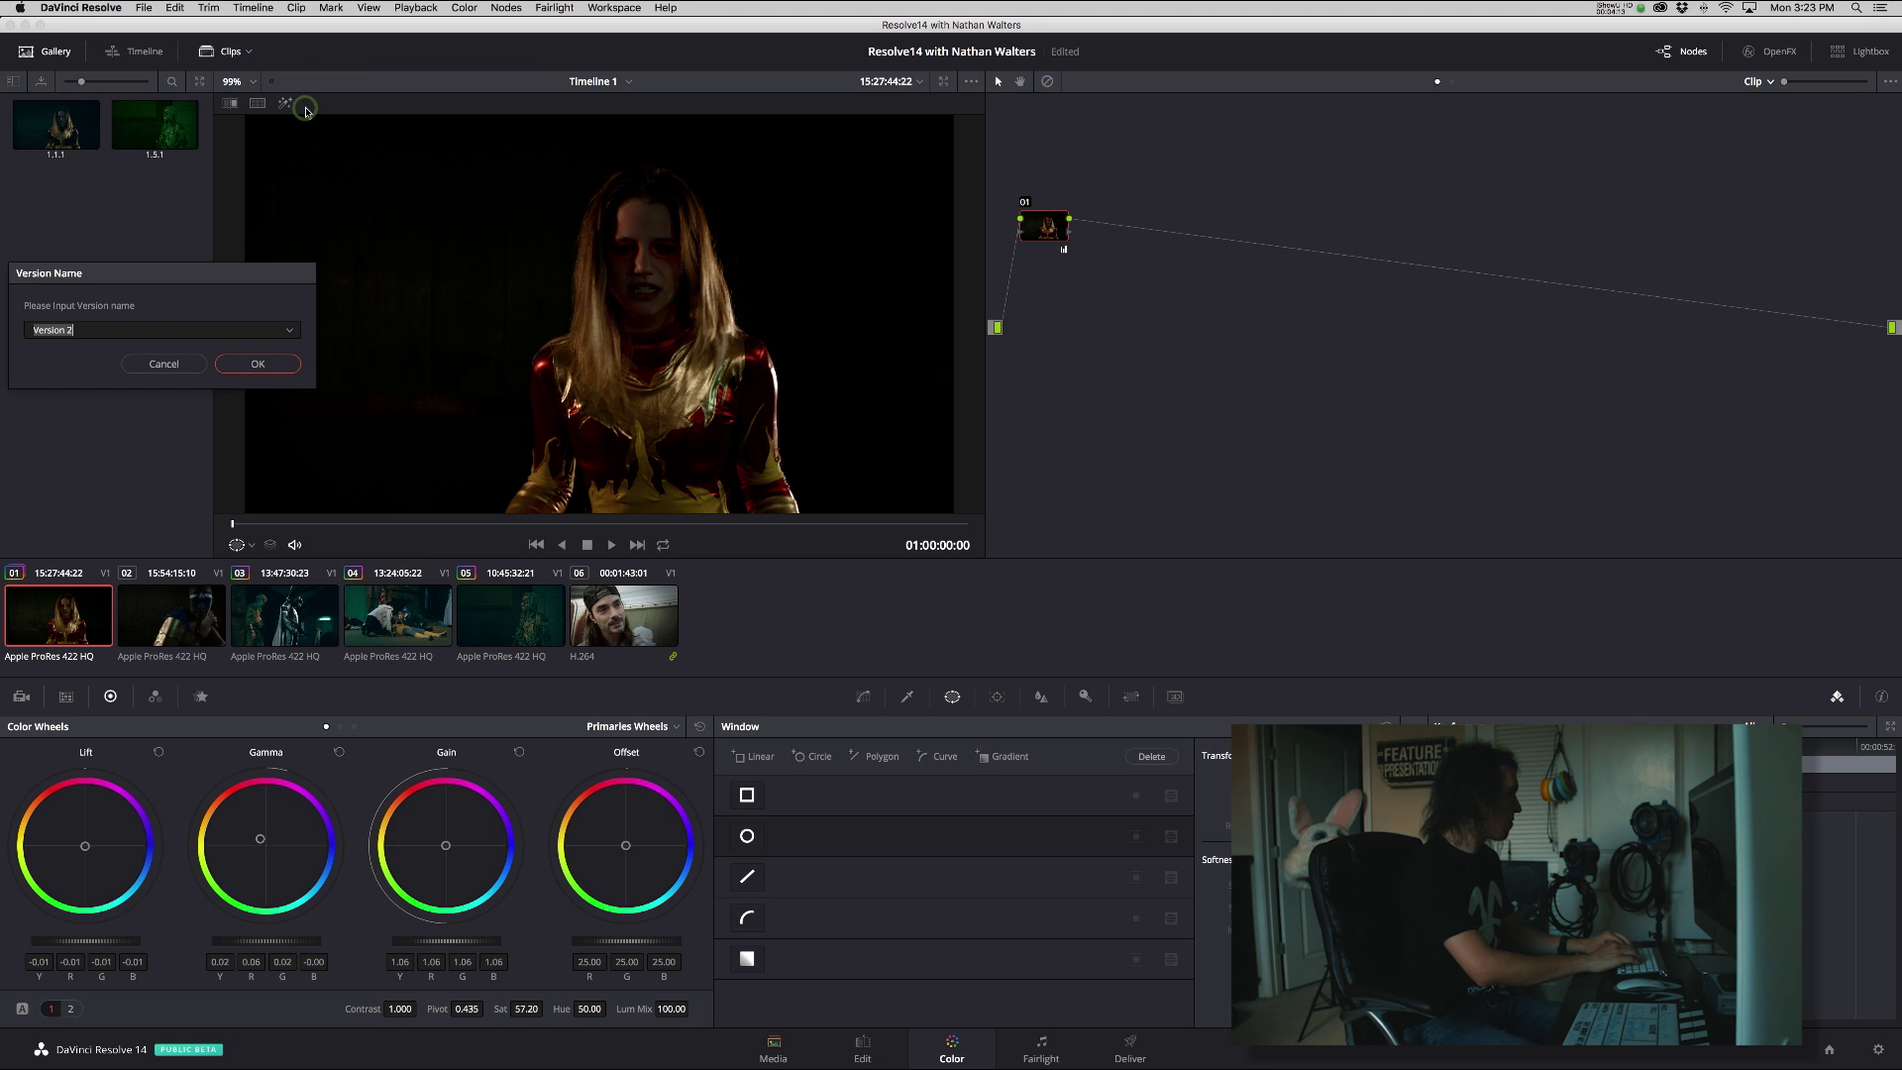
text(Red Gold)
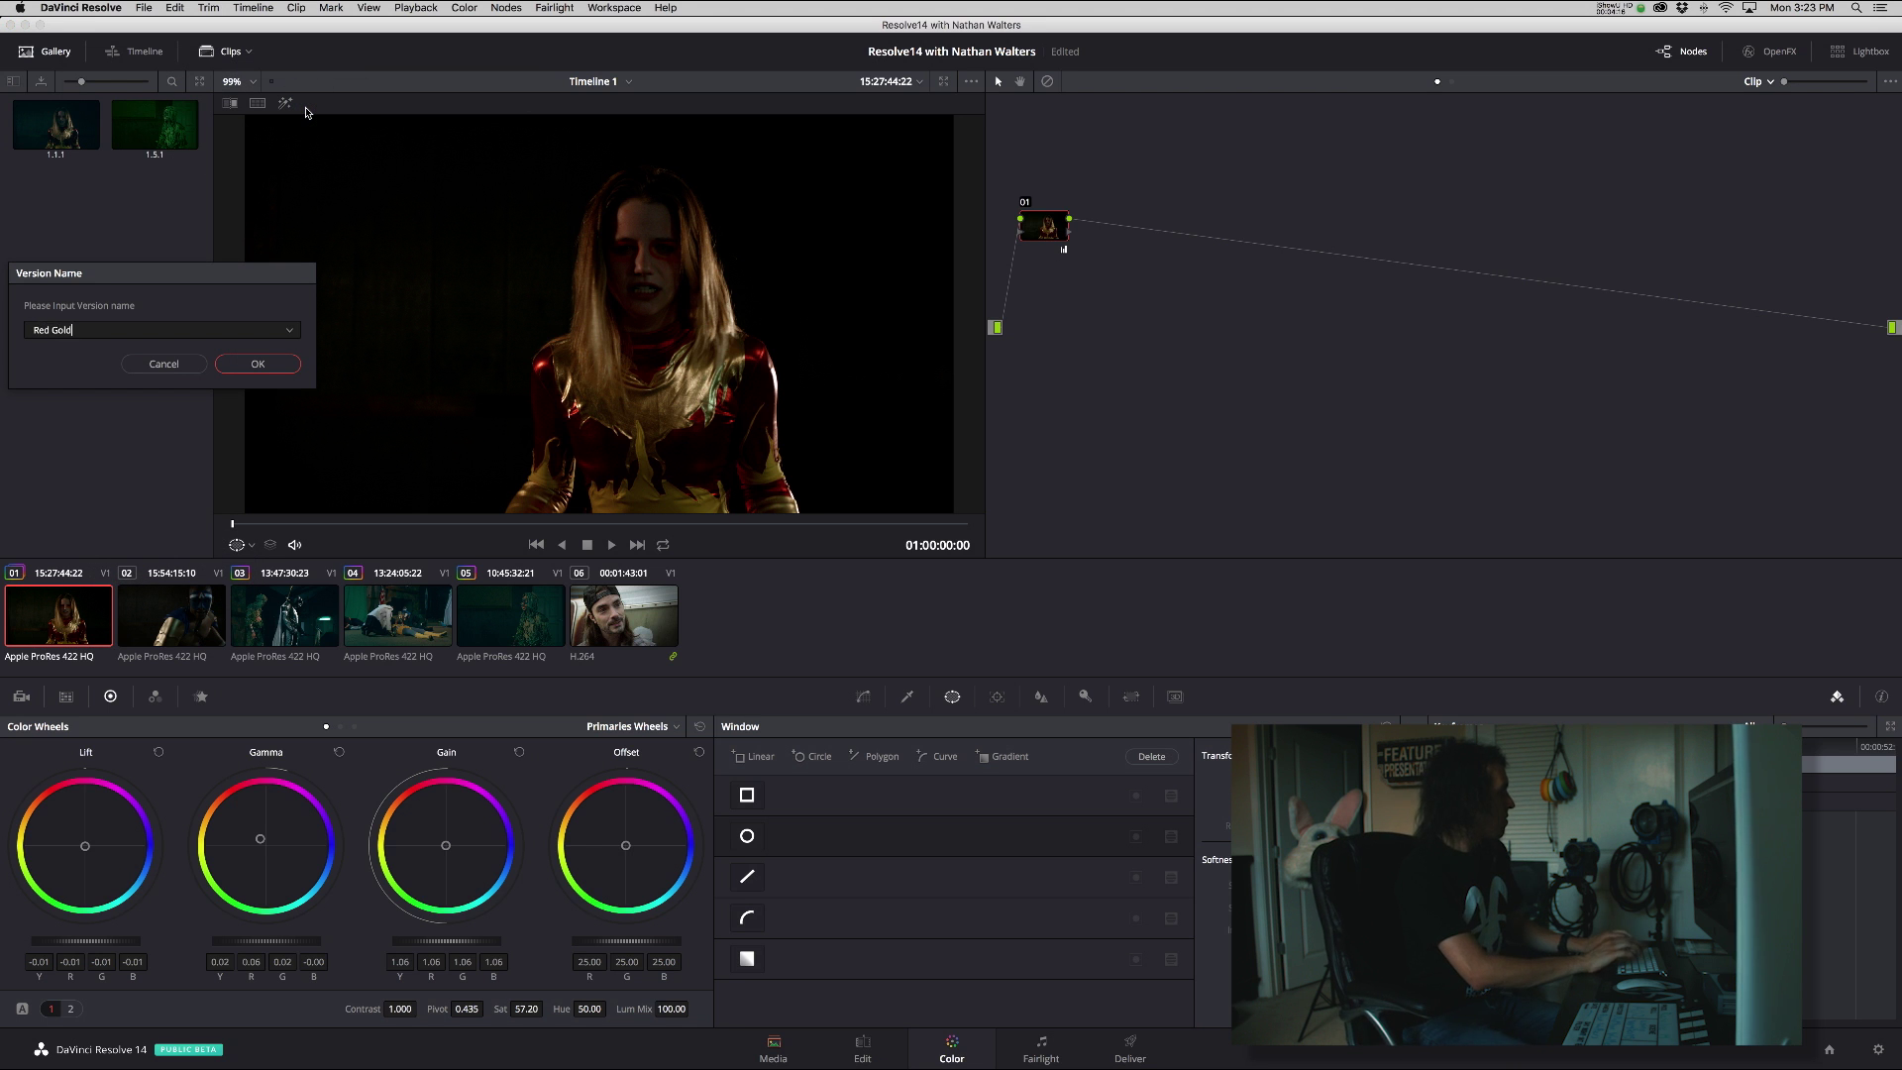
key(Return)
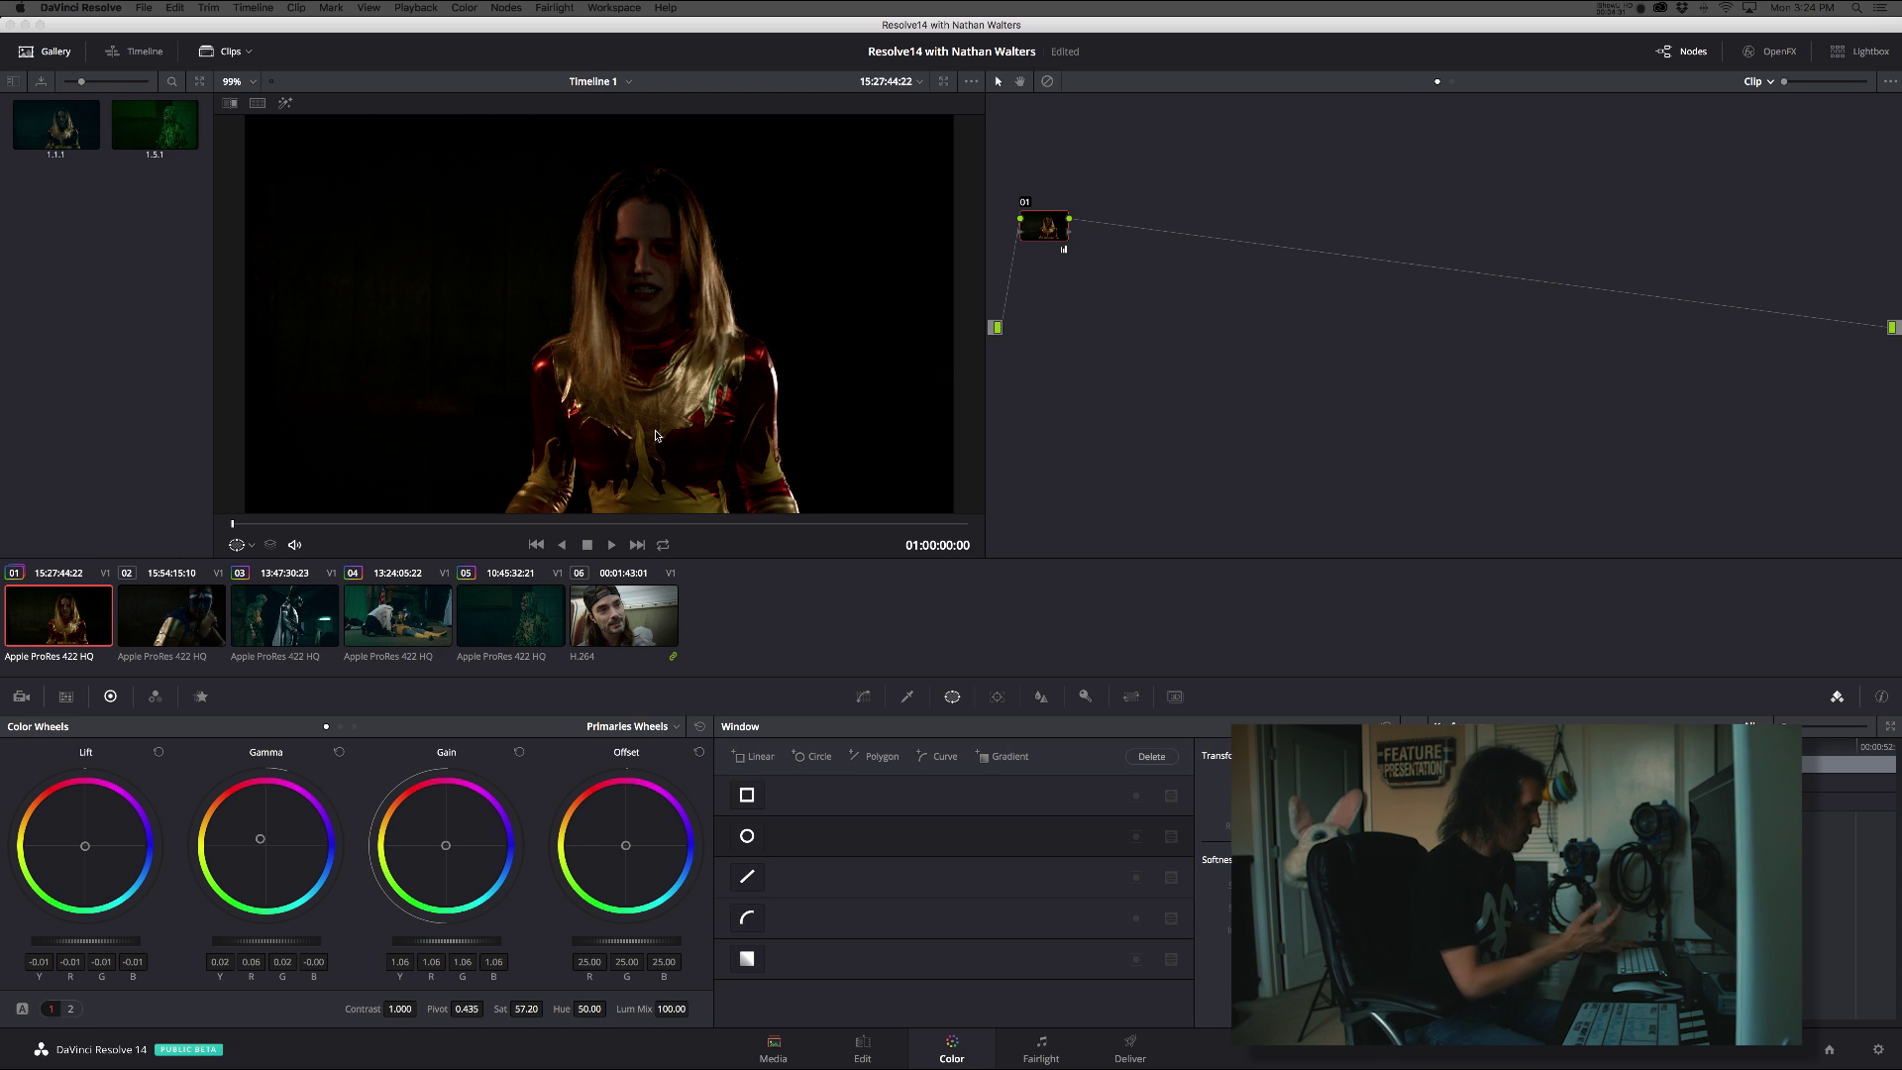
key(super+y)
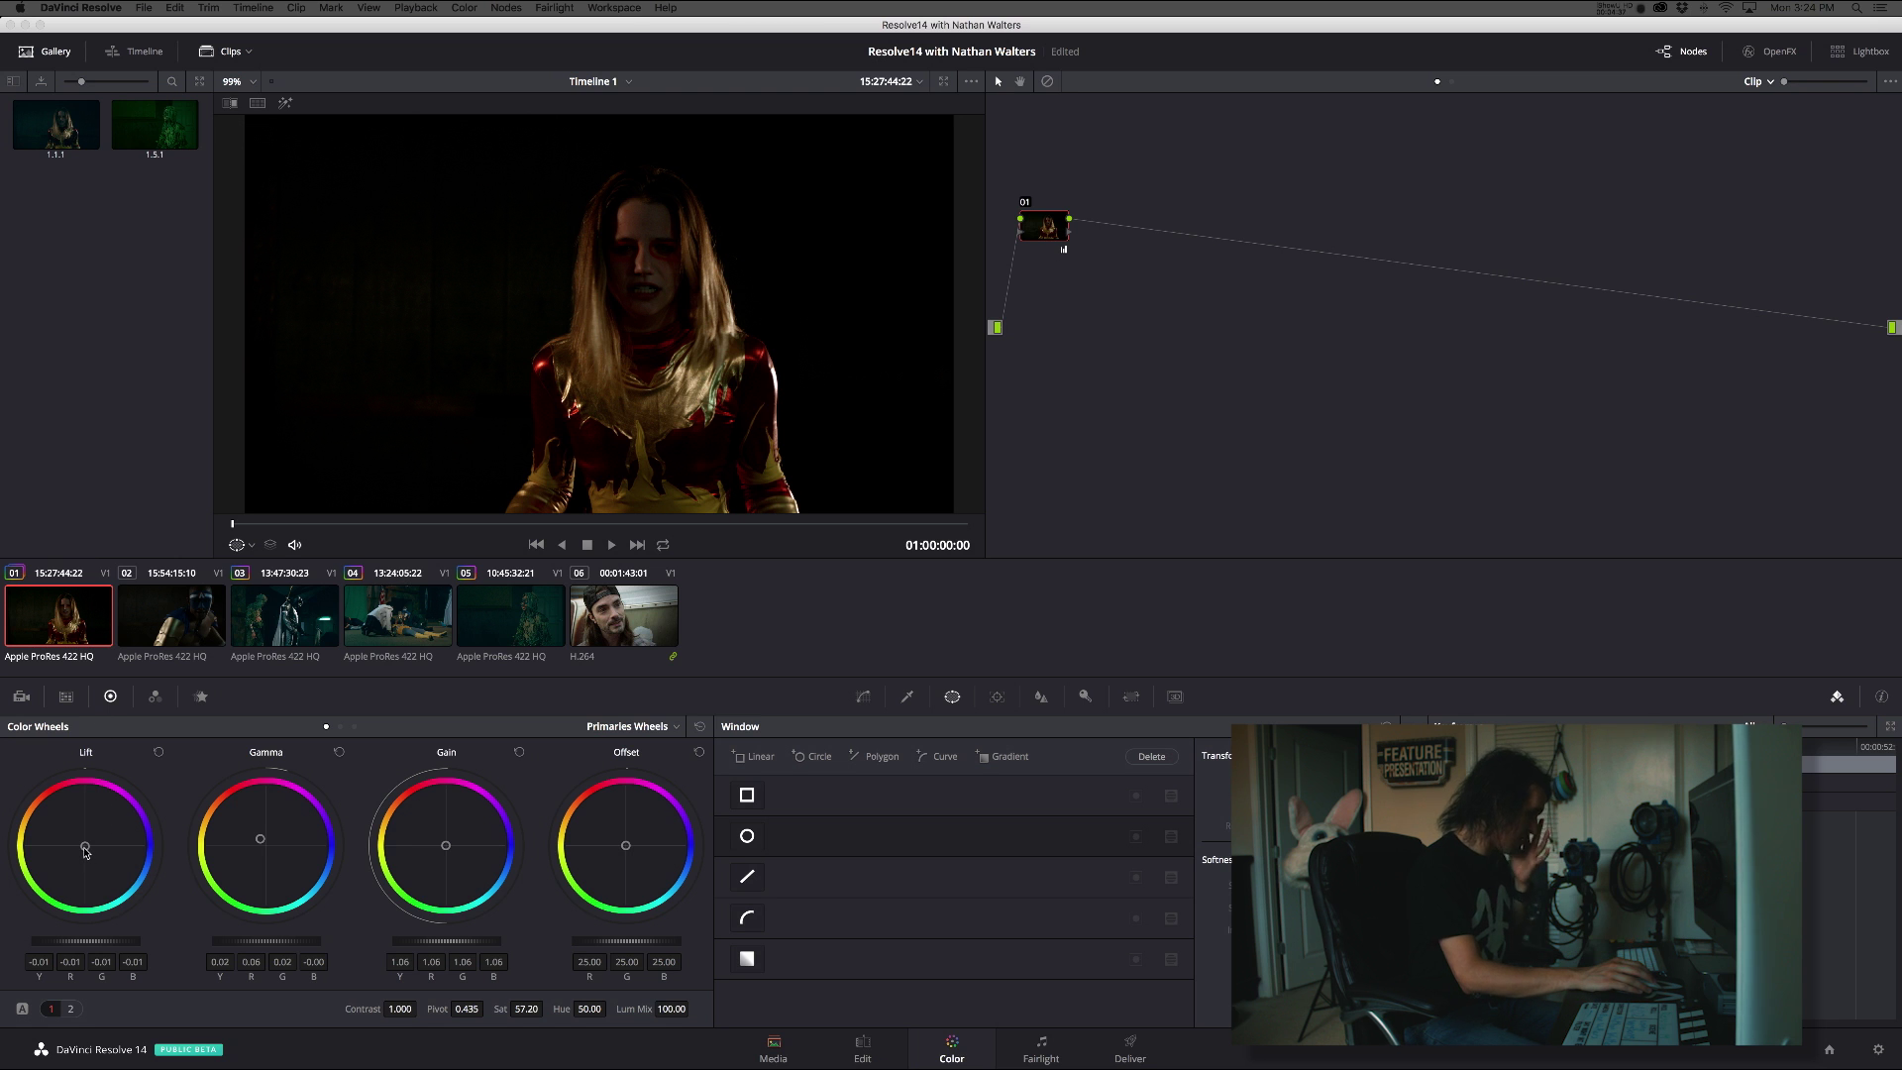
- Push the Lift and Gamma balance toward green for a darker, greener third version
drag(85, 850, 85, 849)
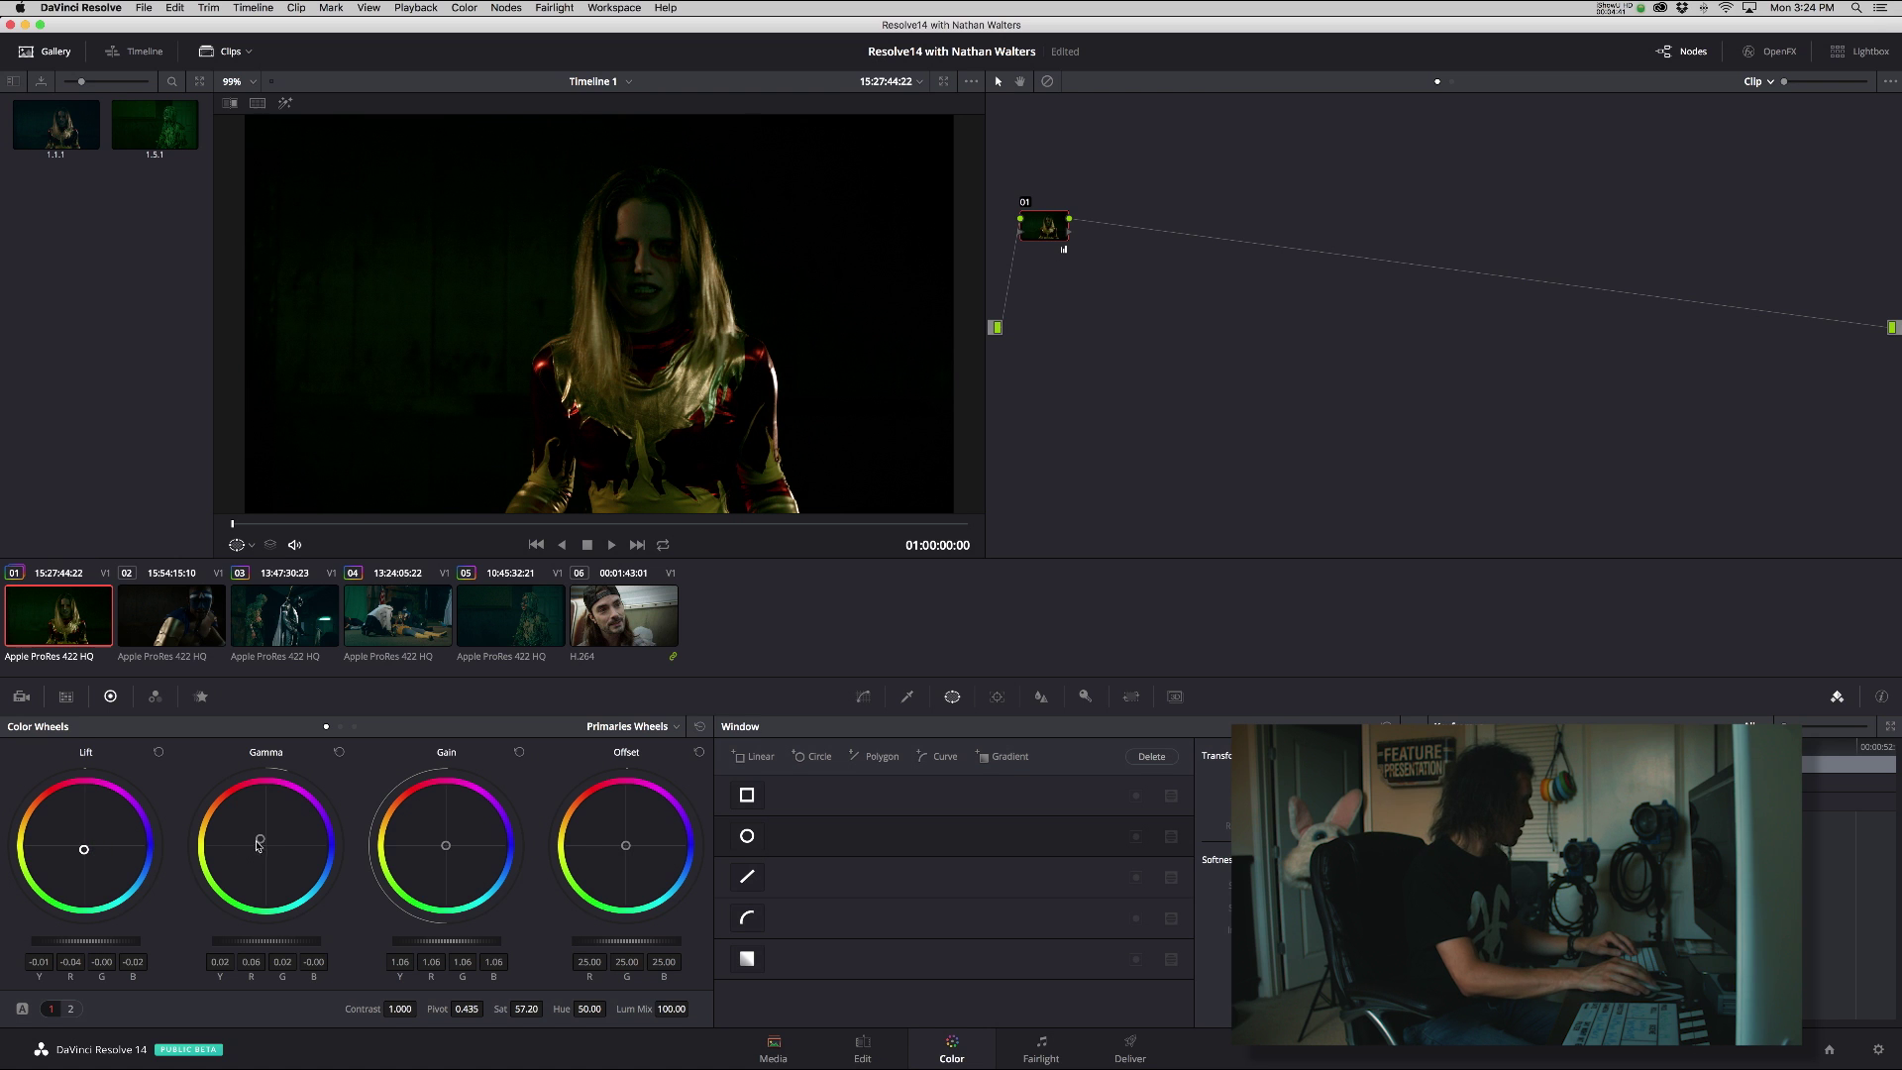
drag(255, 843, 252, 835)
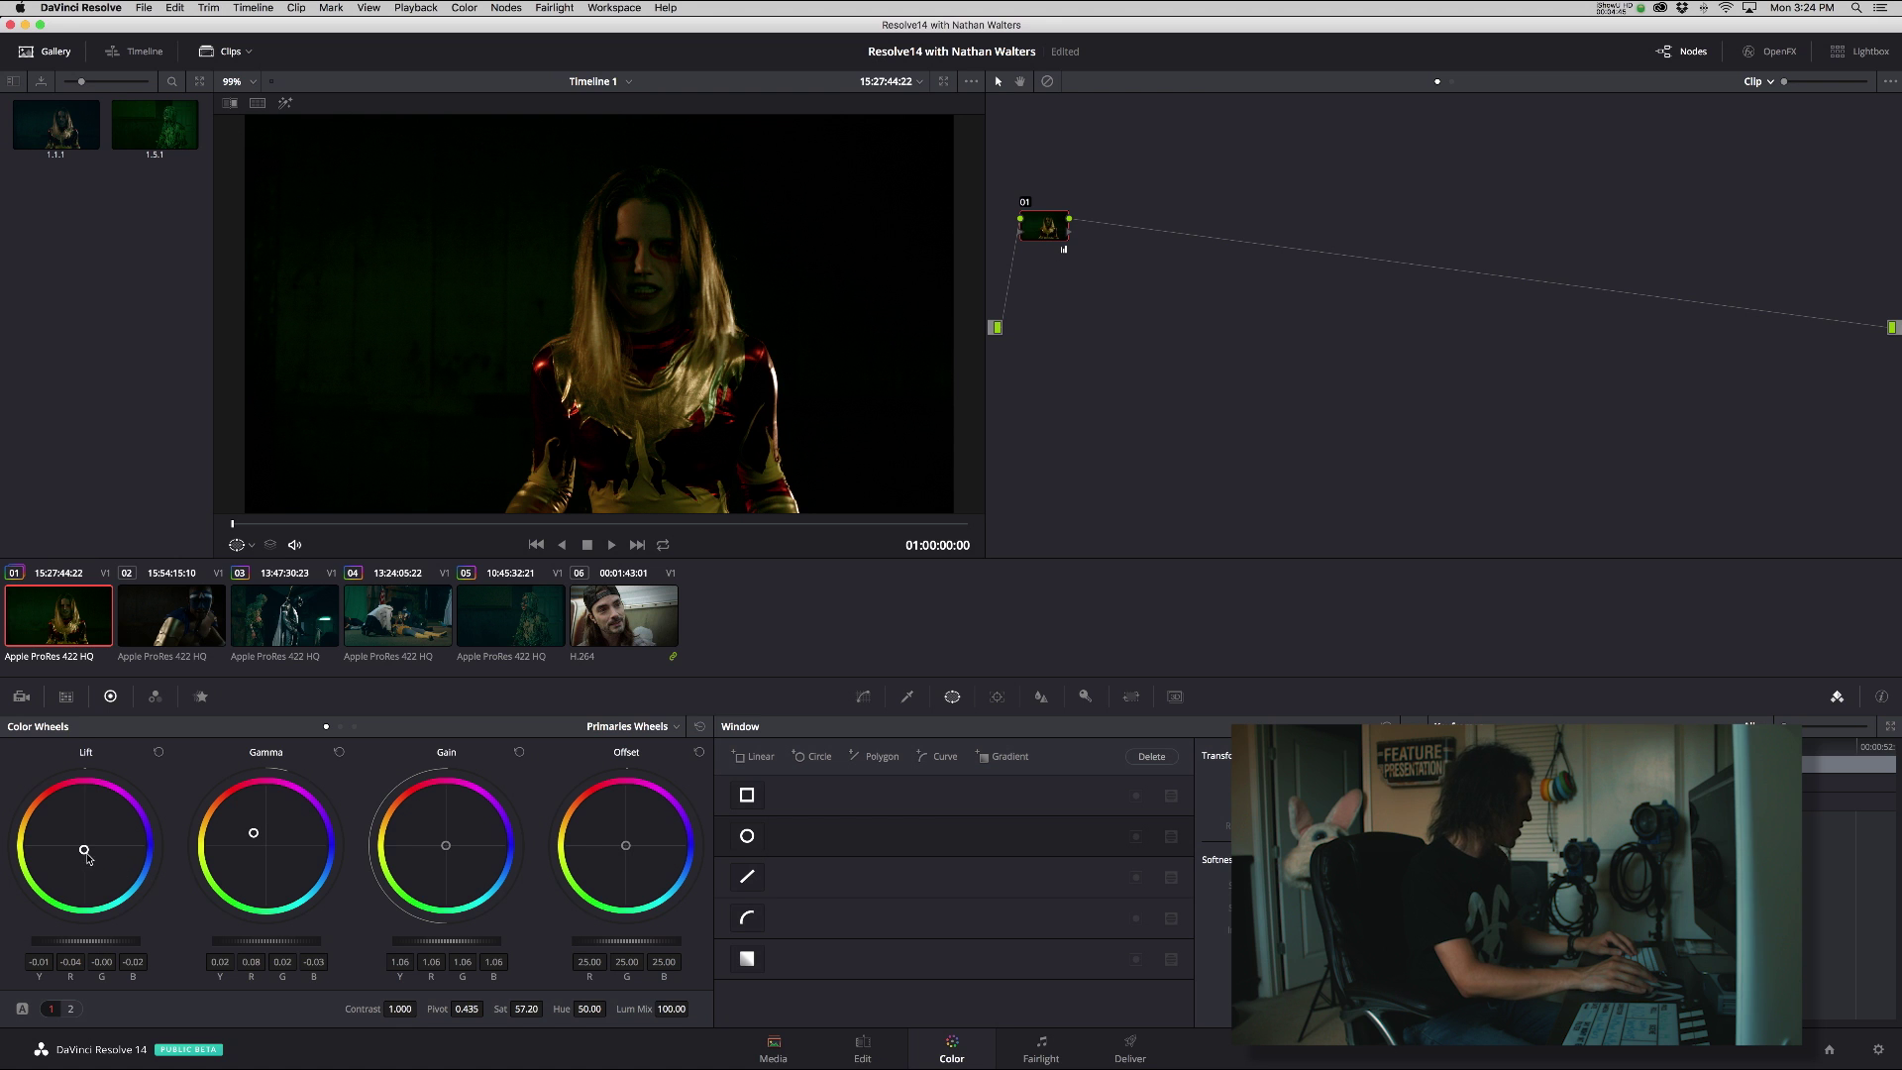
drag(85, 849, 84, 850)
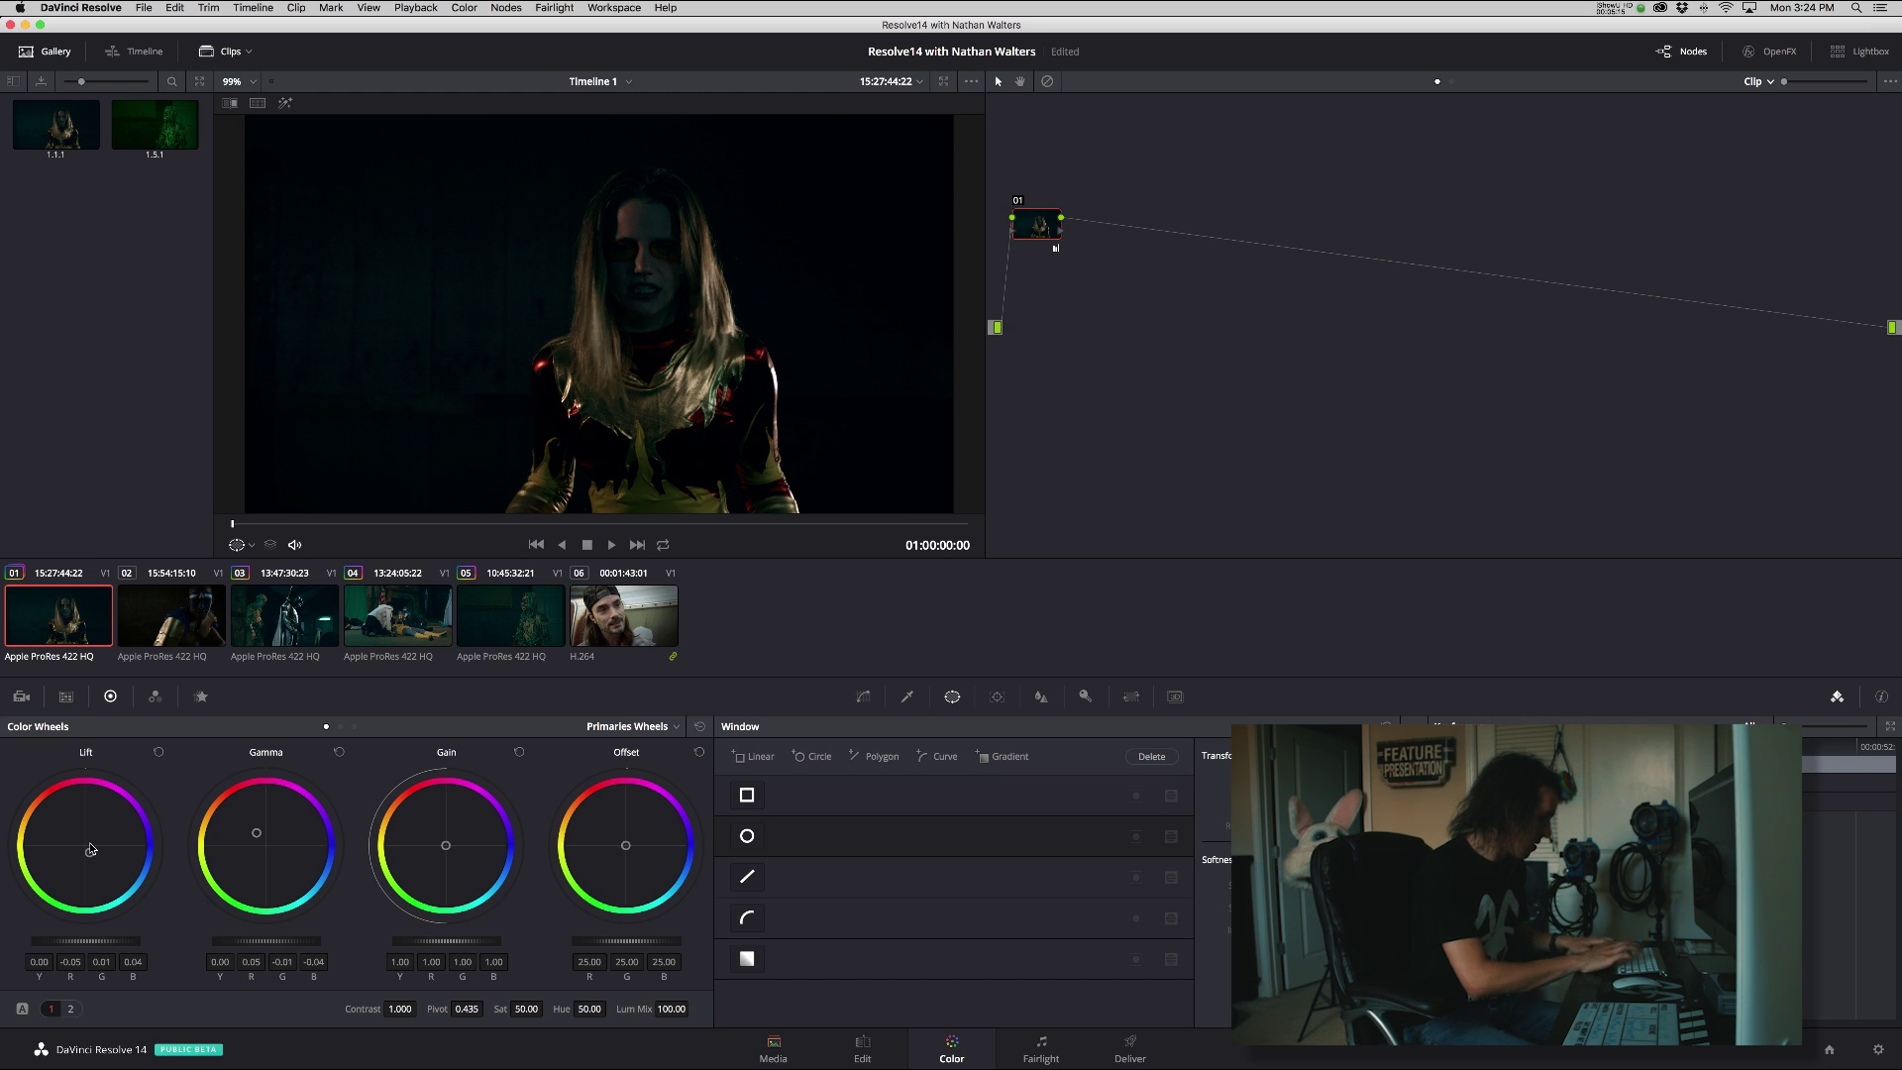
key(super+n)
key(super+n)
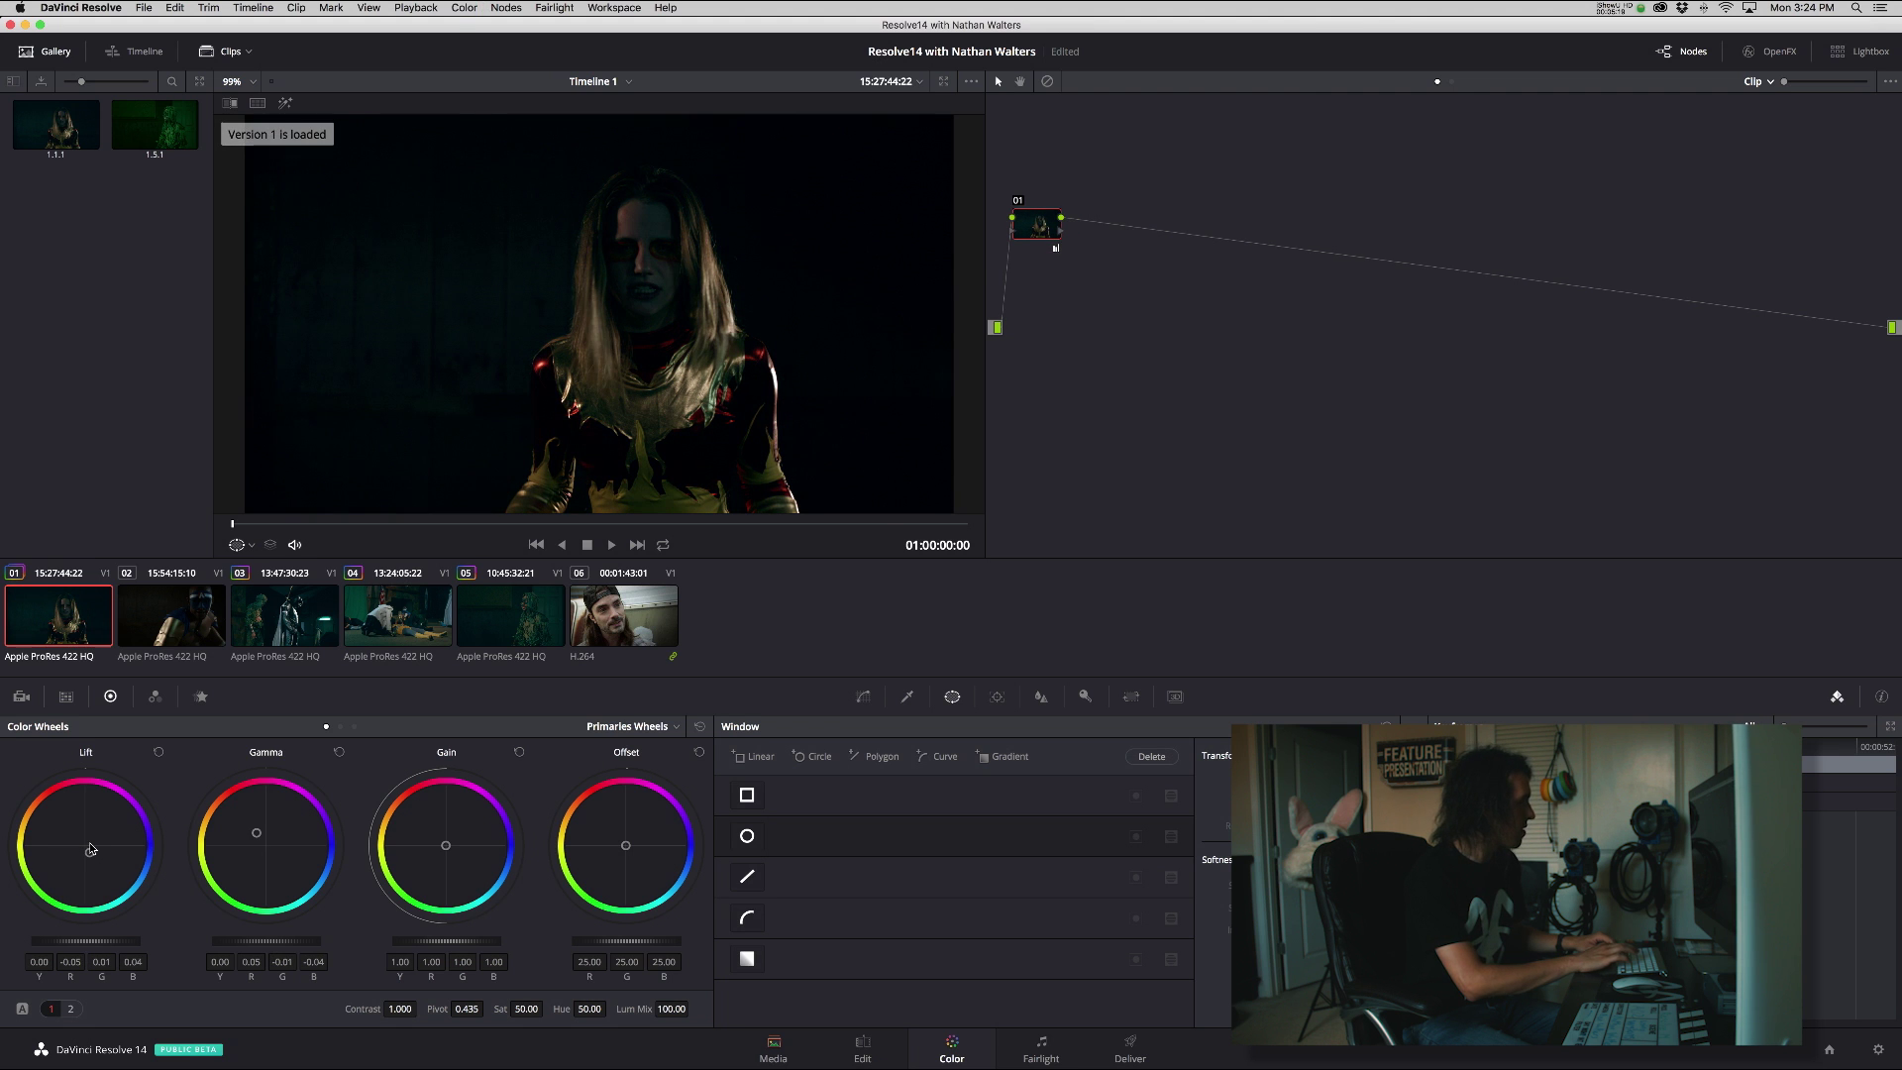
key(super+n)
key(super+n)
key(super+n)
key(super+n)
key(super+n)
key(super+n)
key(super+n)
key(super+n)
key(super+n)
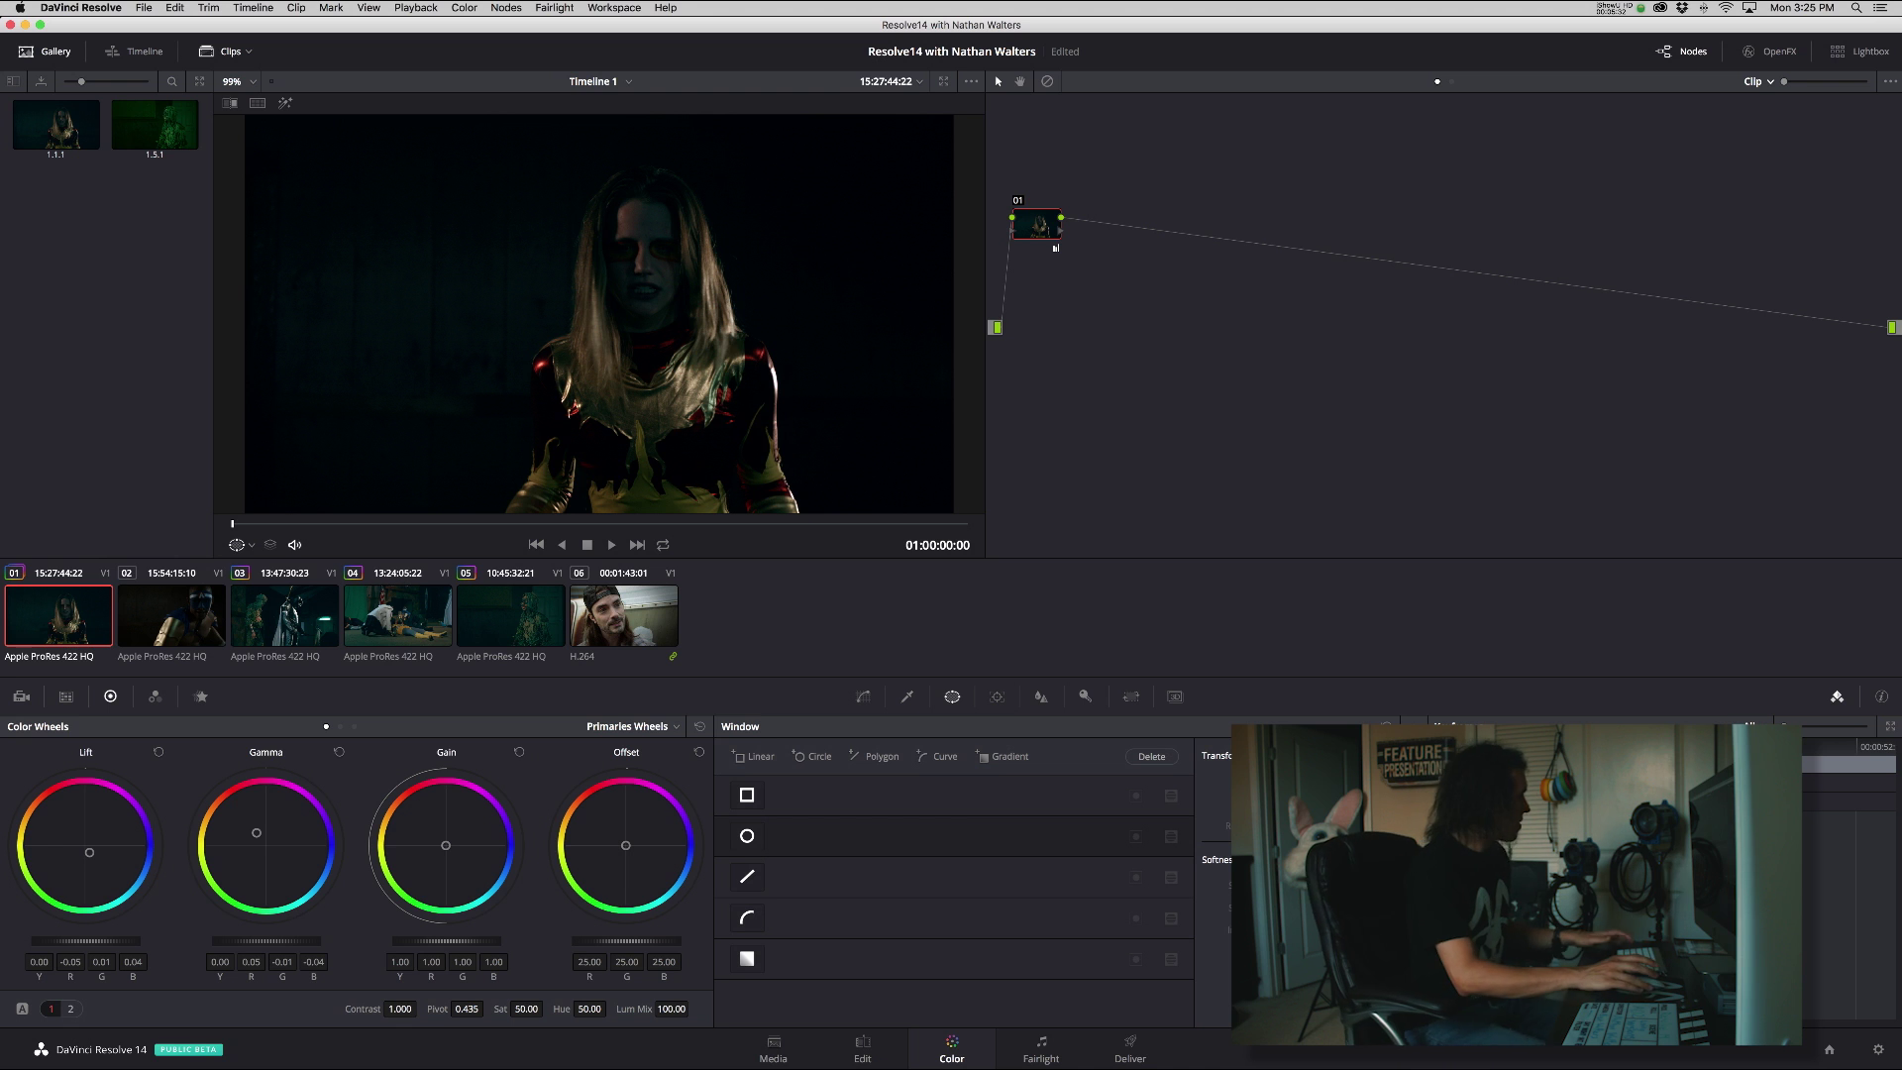
right_click(87, 614)
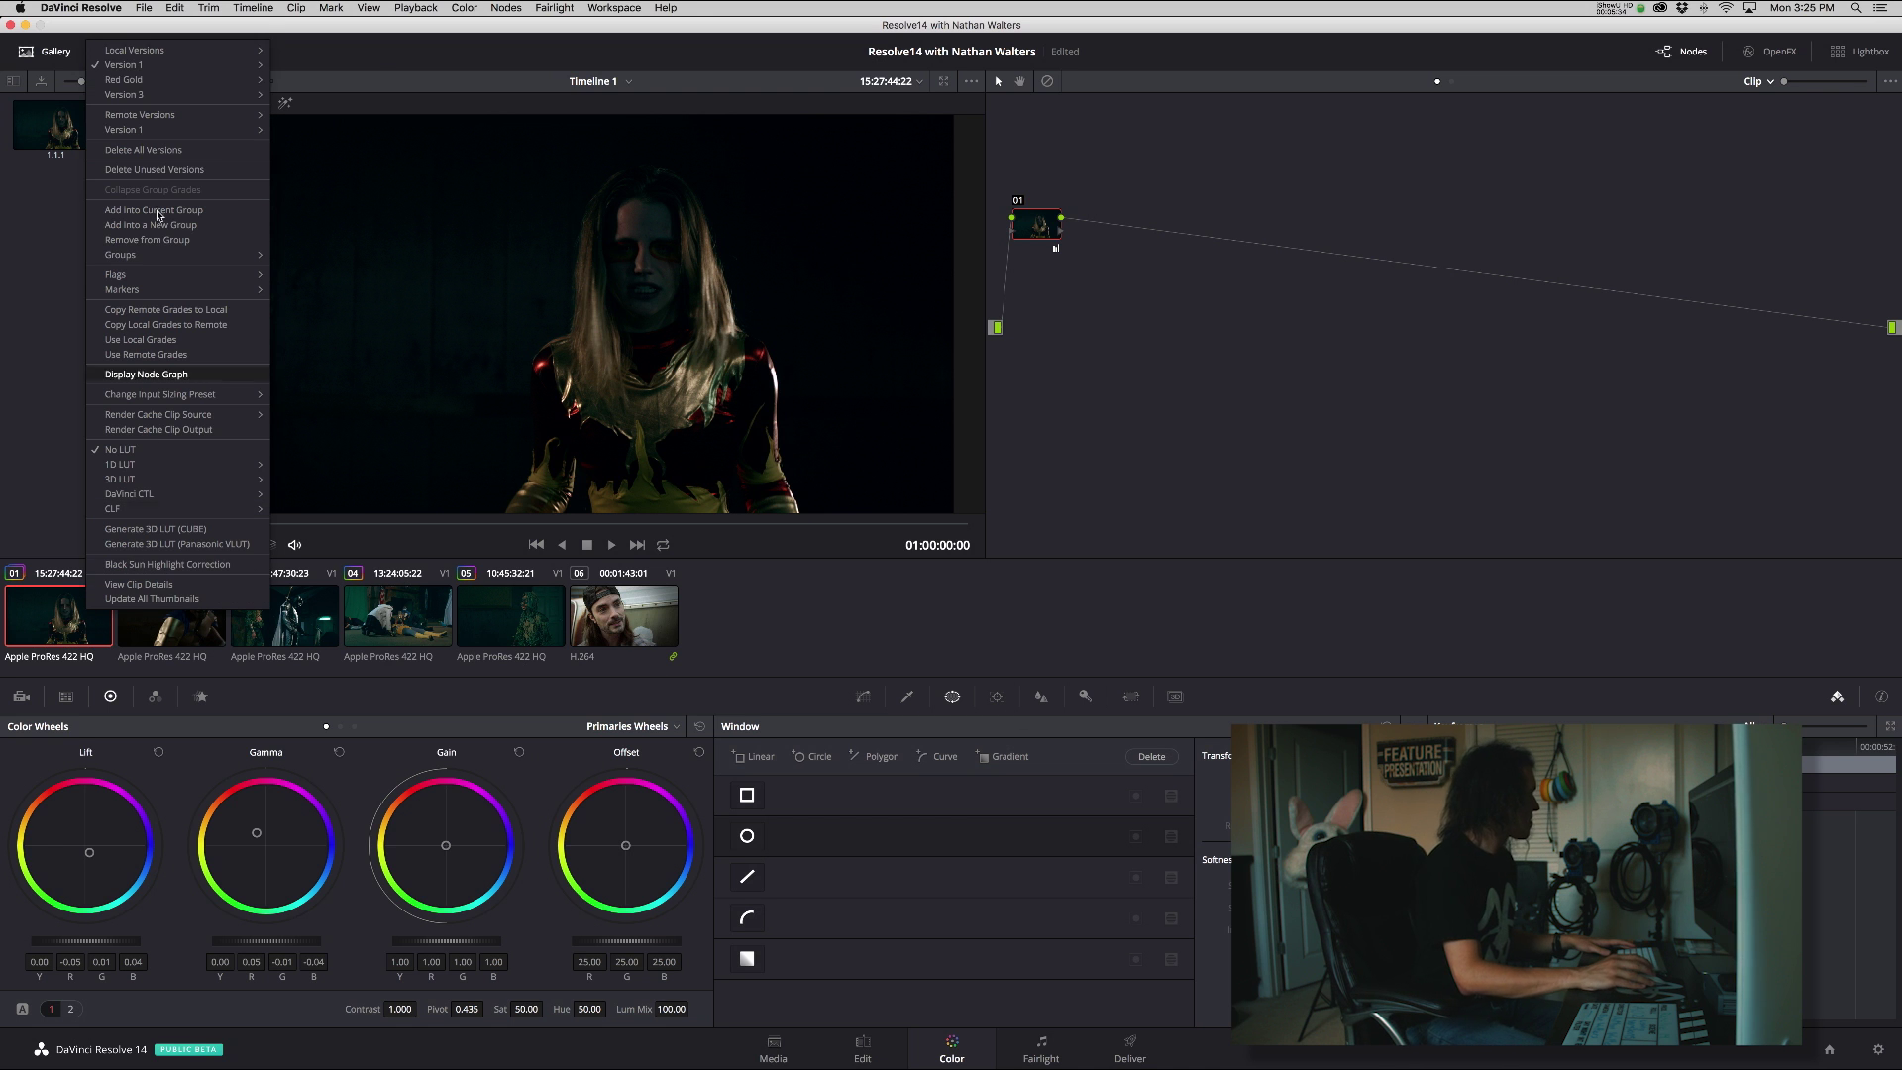
- Check the clip's Local and Remote Versions list, then dismiss the menu unchanged
mouse_move(217, 64)
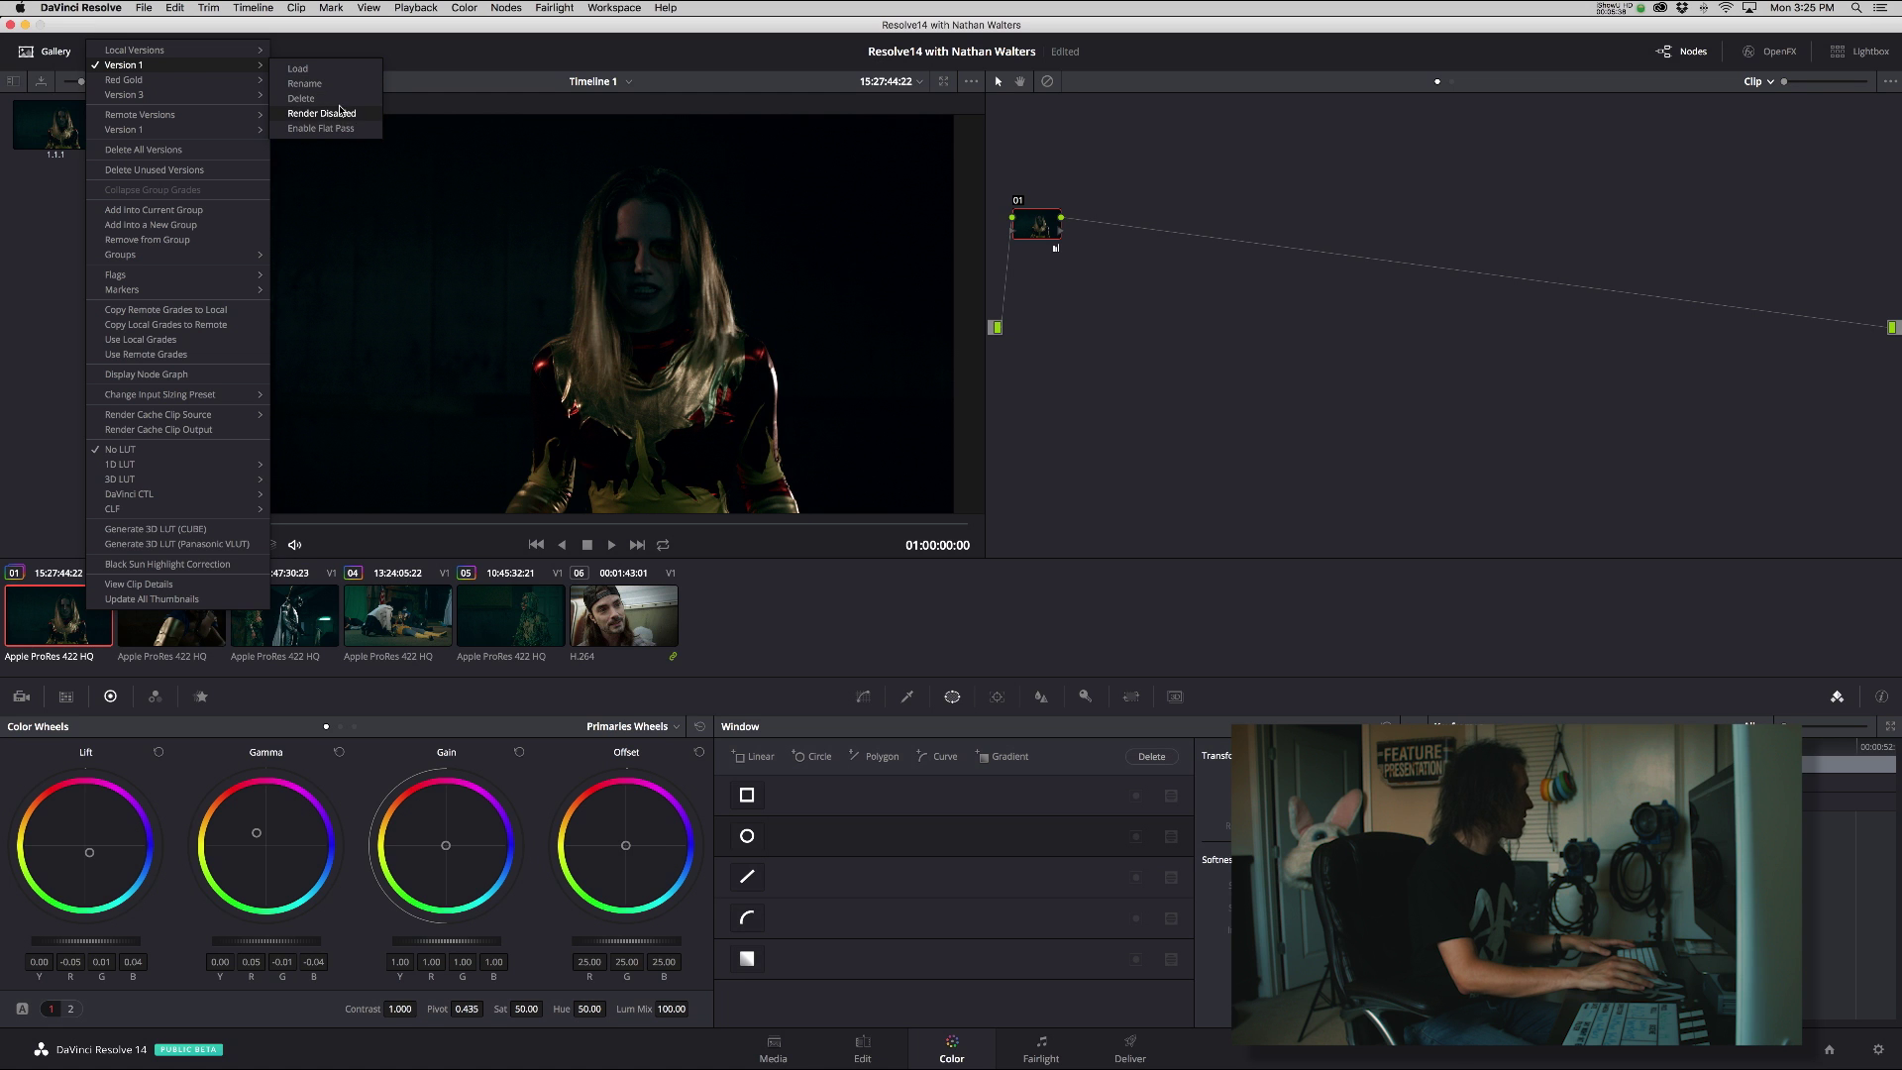
mouse_move(200, 115)
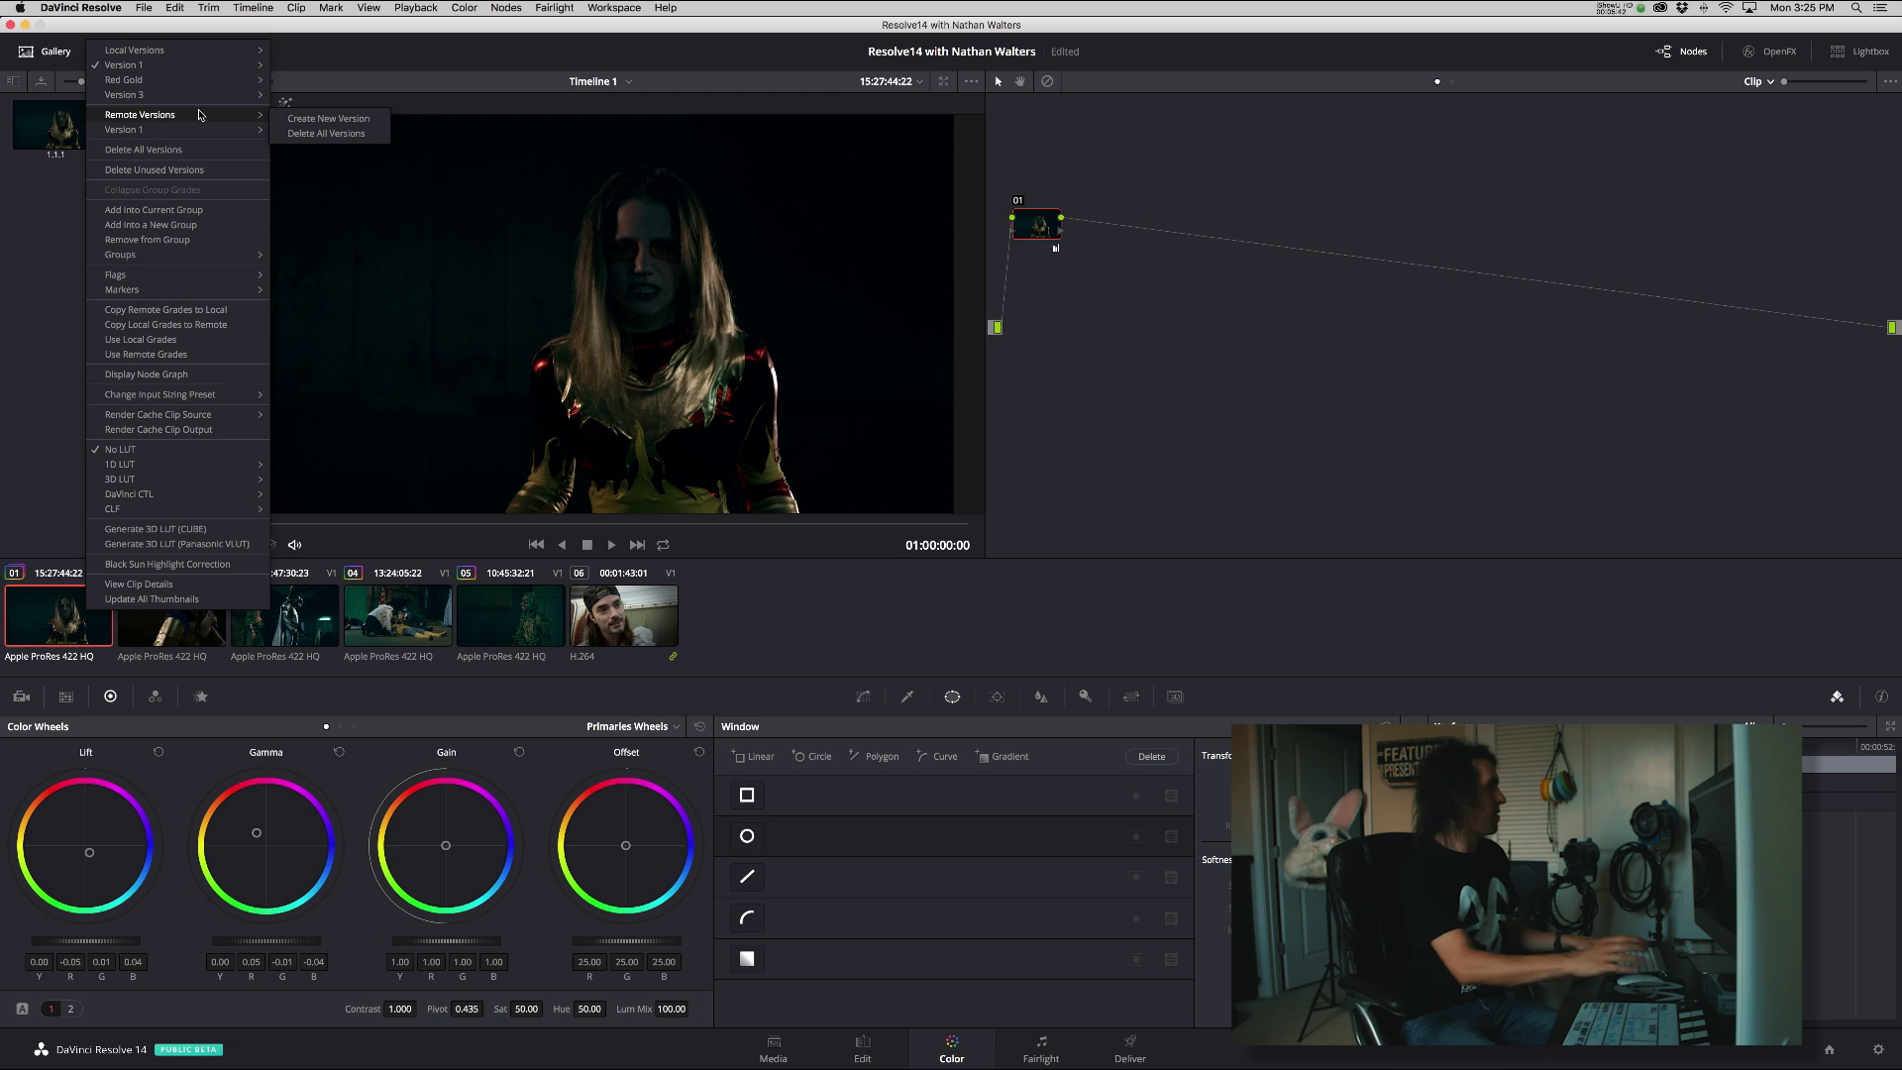
click(1095, 346)
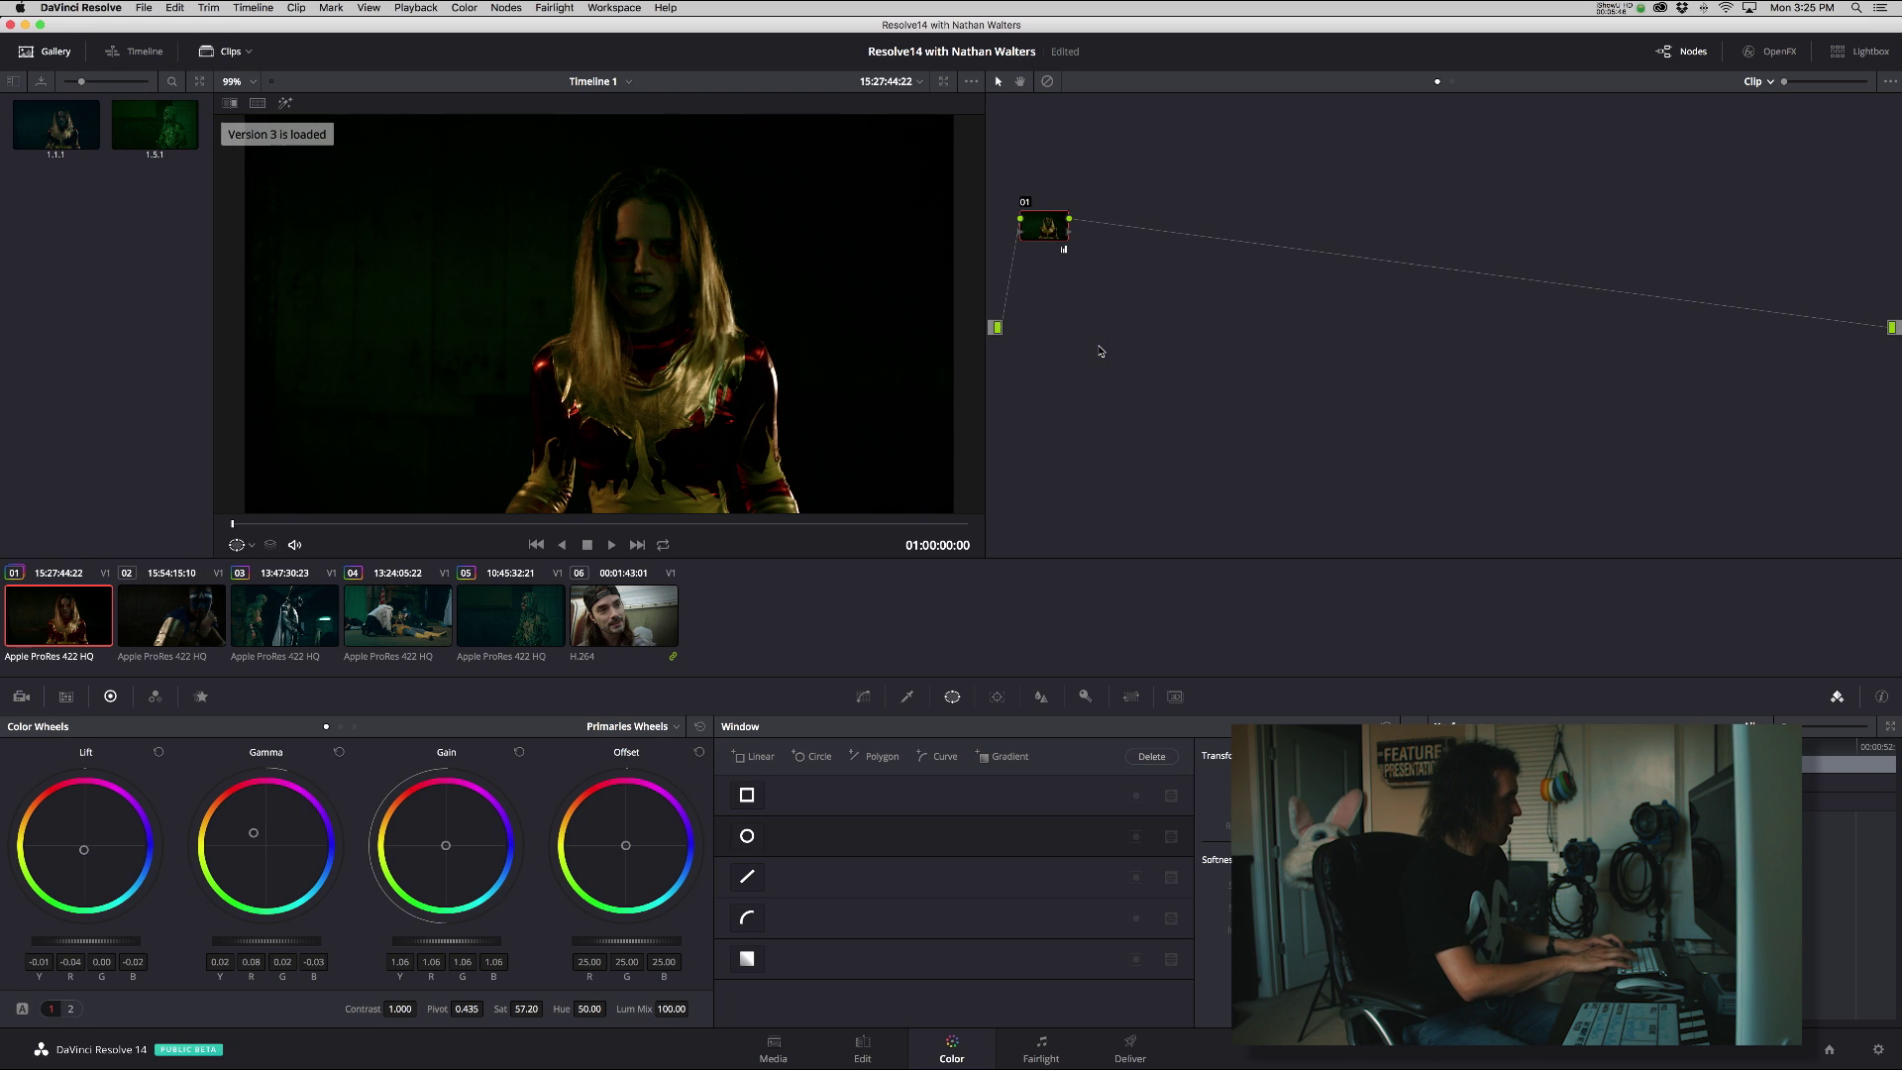
- Switch clip 01 to its Red Gold grade version with Ctrl+N
key(ctrl+n)
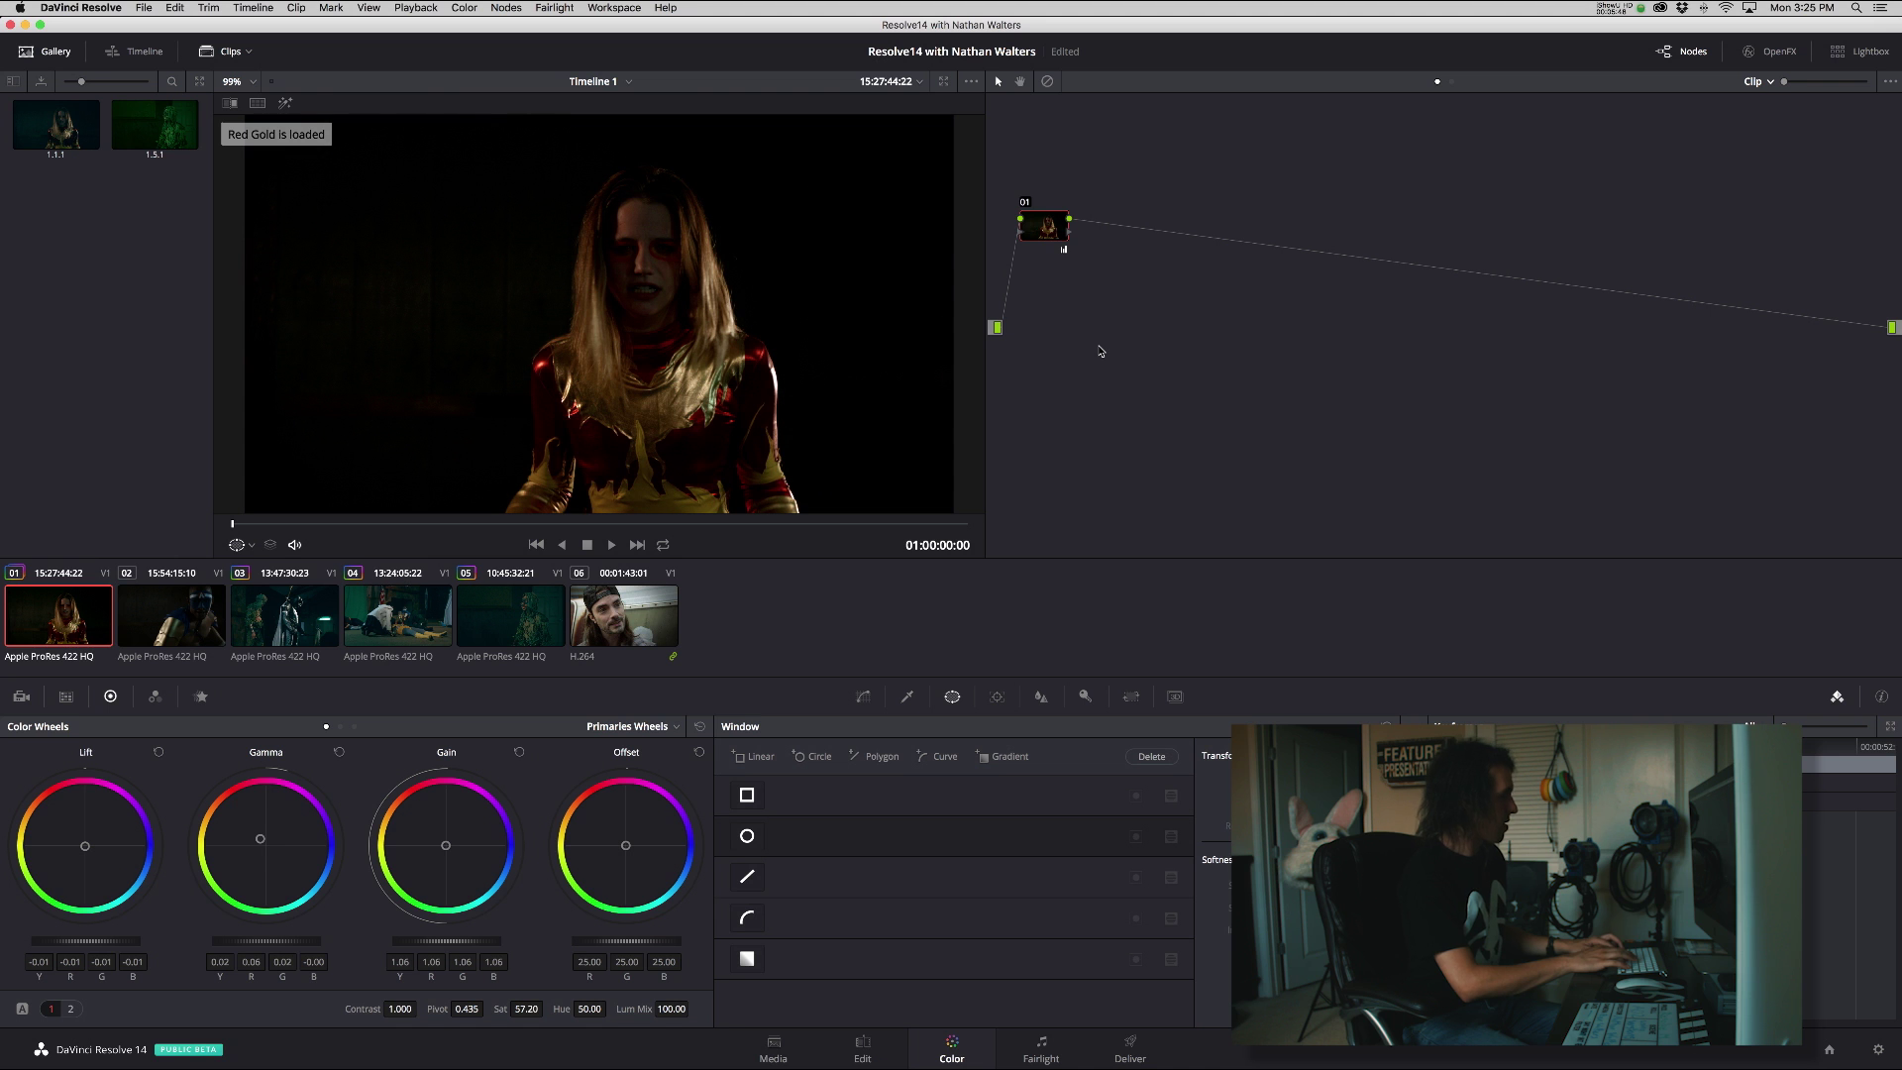